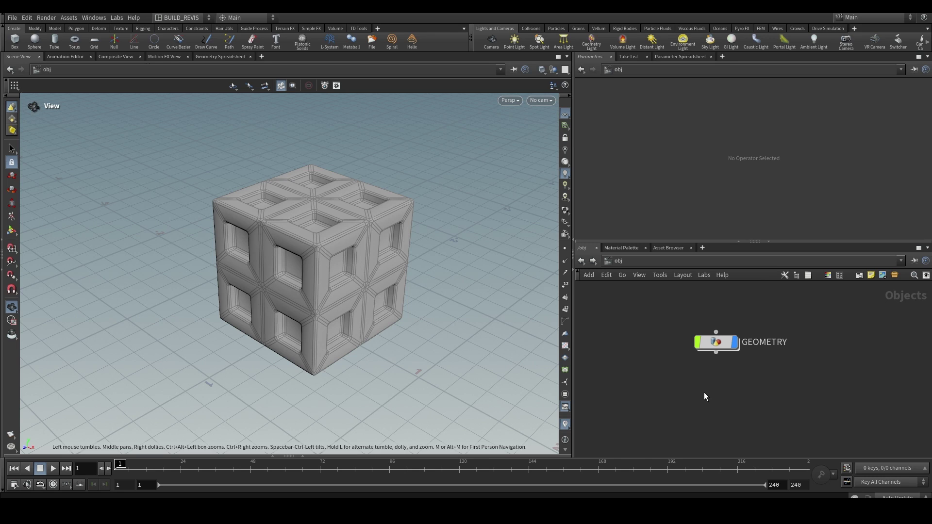
# Add a trial LOP Network below the GEOMETRY object, look inside it and delete it again
pyautogui.moveTo(704, 392); pyautogui.dragTo(717, 403, button='middle')
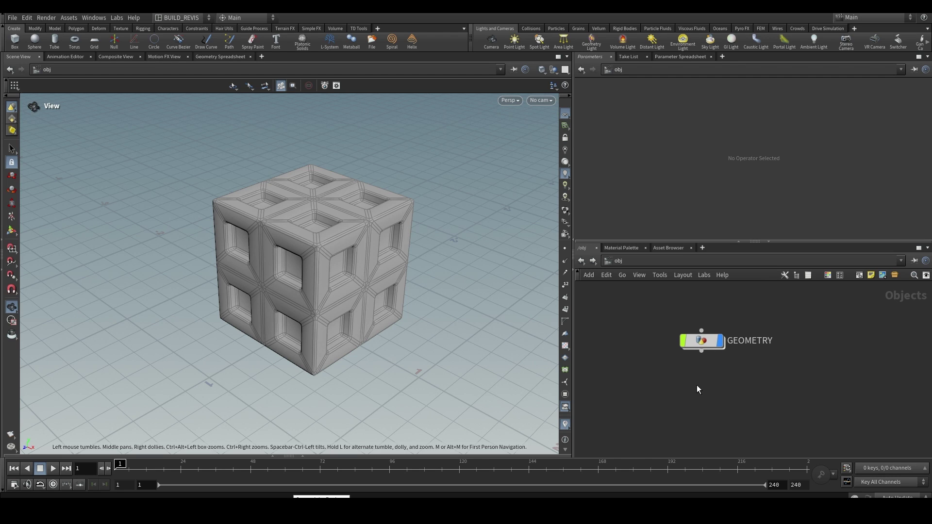
pyautogui.press('Tab')
pyautogui.write('lop')
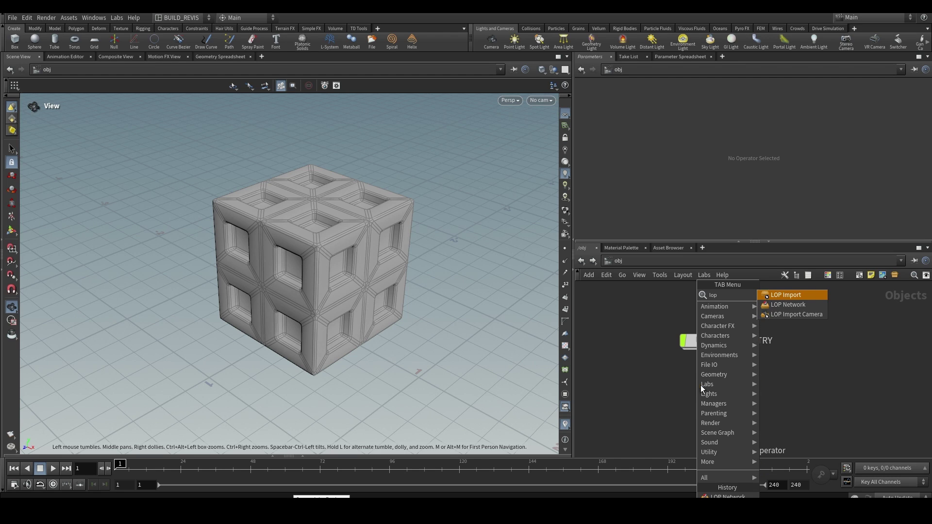
pyautogui.click(790, 304)
pyautogui.click(707, 385)
pyautogui.doubleClick(713, 387)
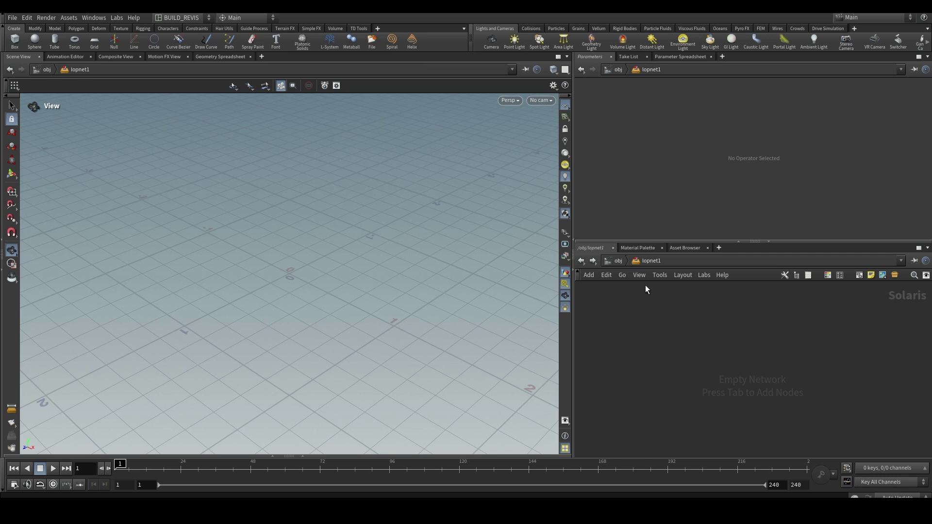
pyautogui.click(580, 260)
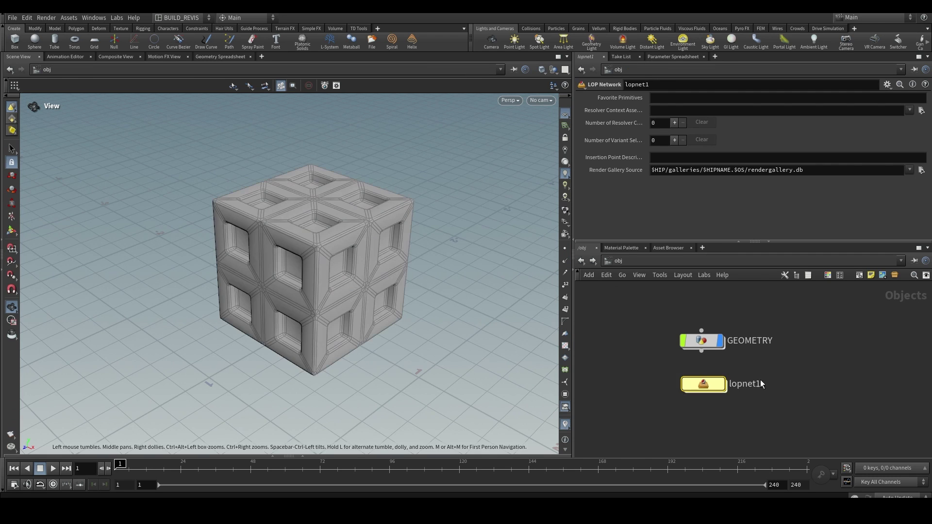
pyautogui.press('Delete')
# Examine the SHELL, VASE and BOX node chains inside the GEOMETRY object, displaying the shell and the box
pyautogui.doubleClick(701, 340)
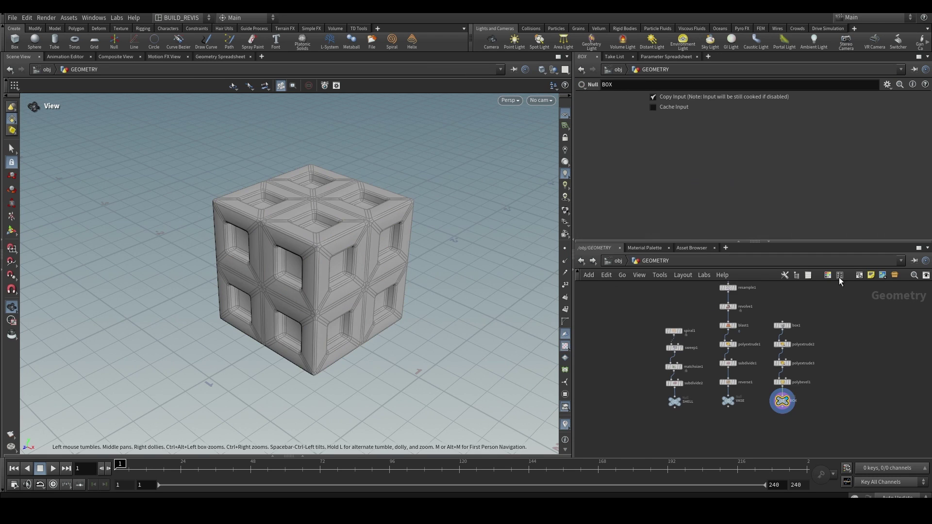
pyautogui.click(581, 260)
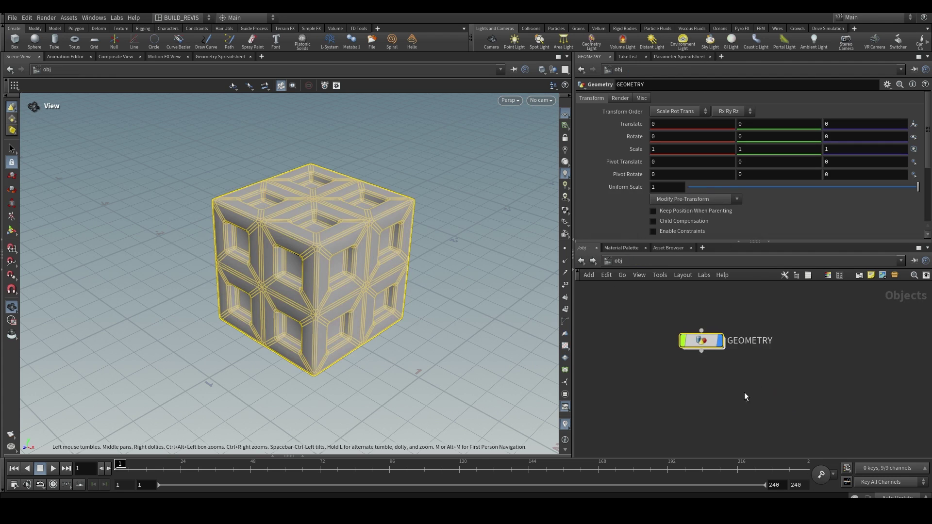
pyautogui.click(779, 388)
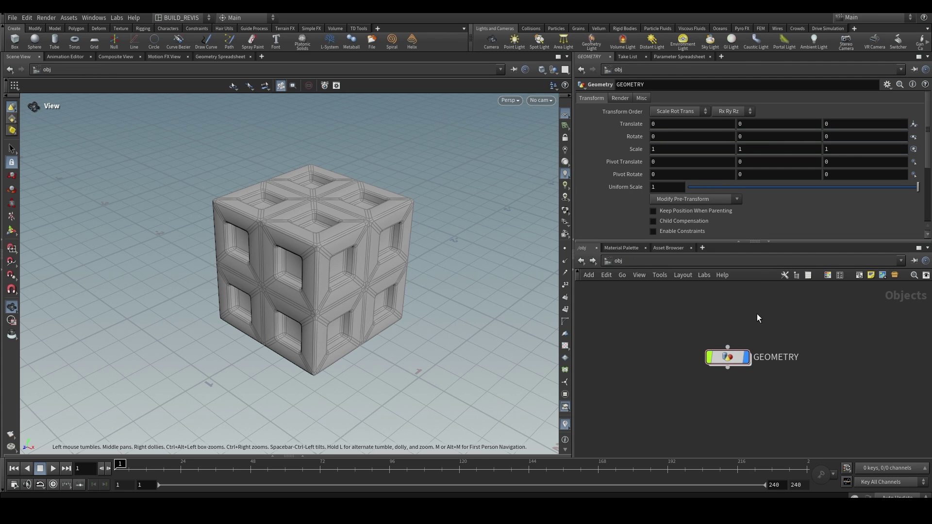
pyautogui.click(627, 264)
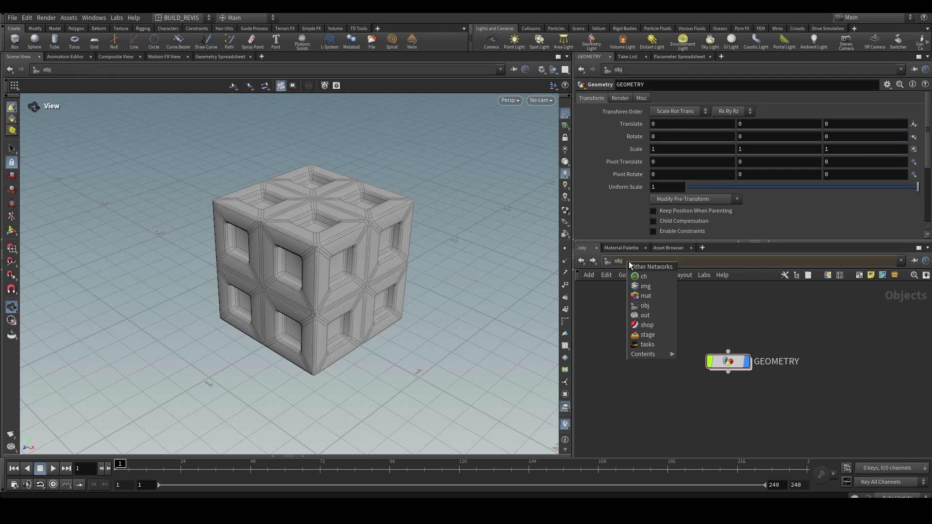
pyautogui.click(656, 336)
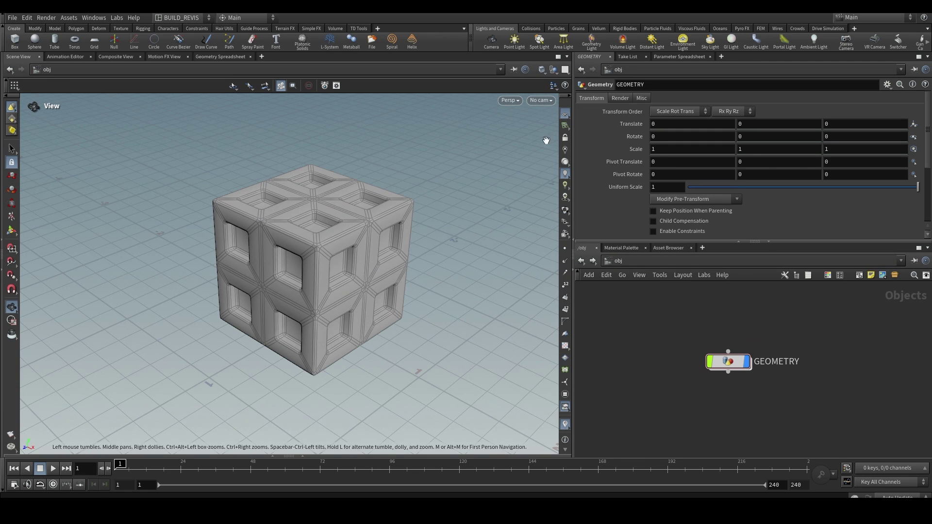
pyautogui.doubleClick(727, 361)
pyautogui.click(692, 391)
pyautogui.scroll(-2, 776, 412)
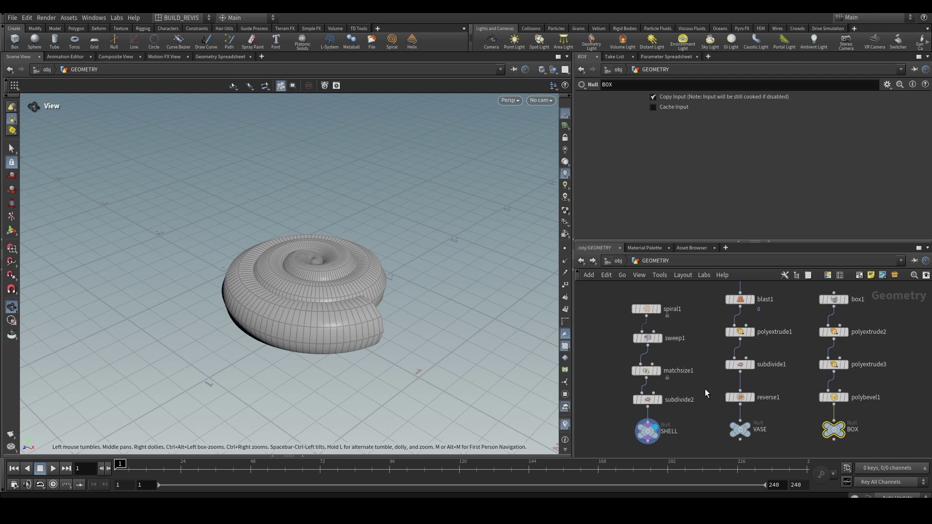
pyautogui.click(804, 418)
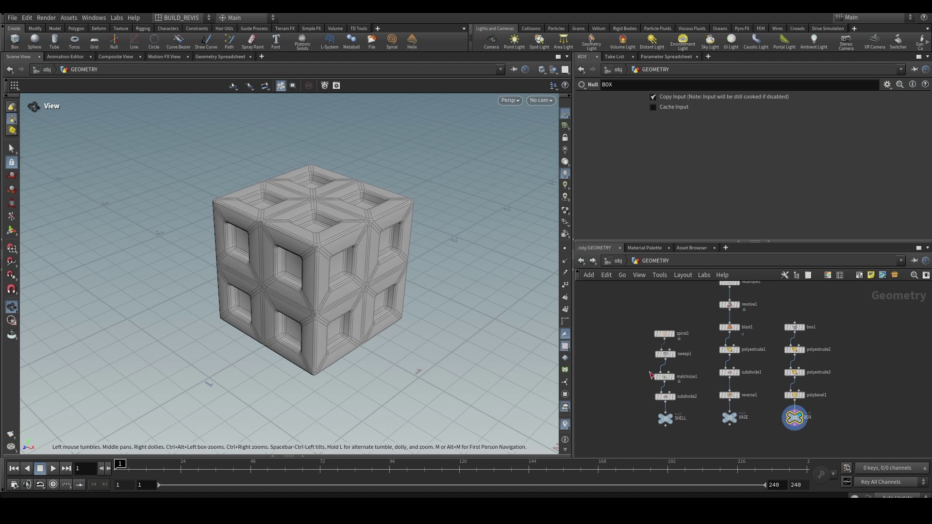
# Go to the stage network and change the desktop layout to Solaris
pyautogui.click(617, 261)
pyautogui.click(632, 260)
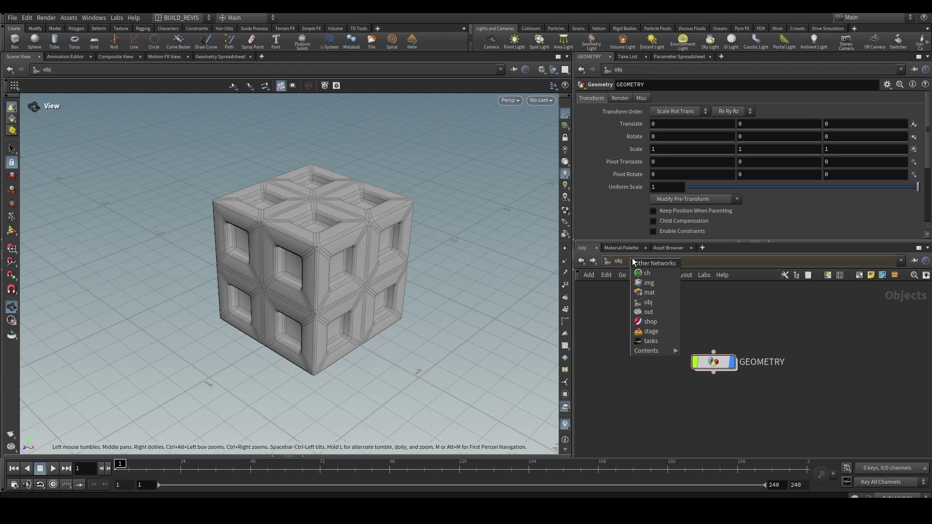
pyautogui.click(656, 331)
pyautogui.press('Tab')
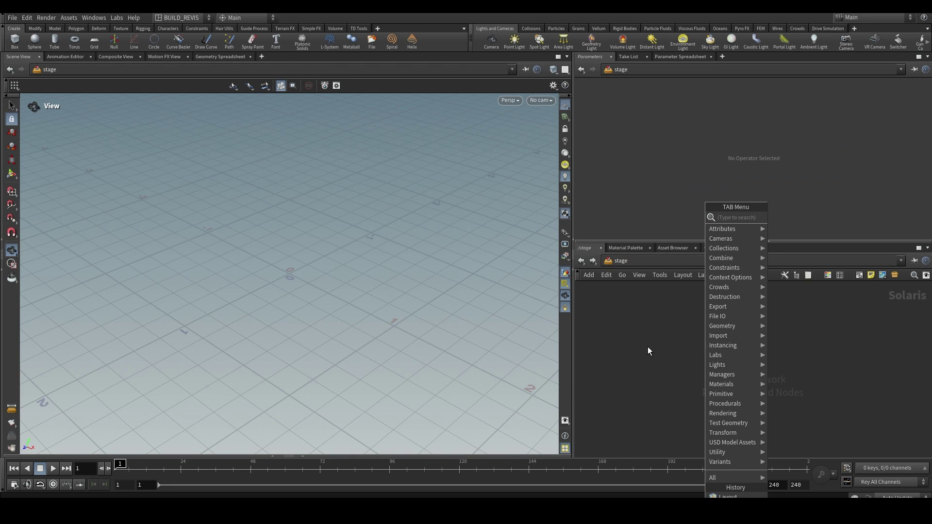
pyautogui.click(635, 340)
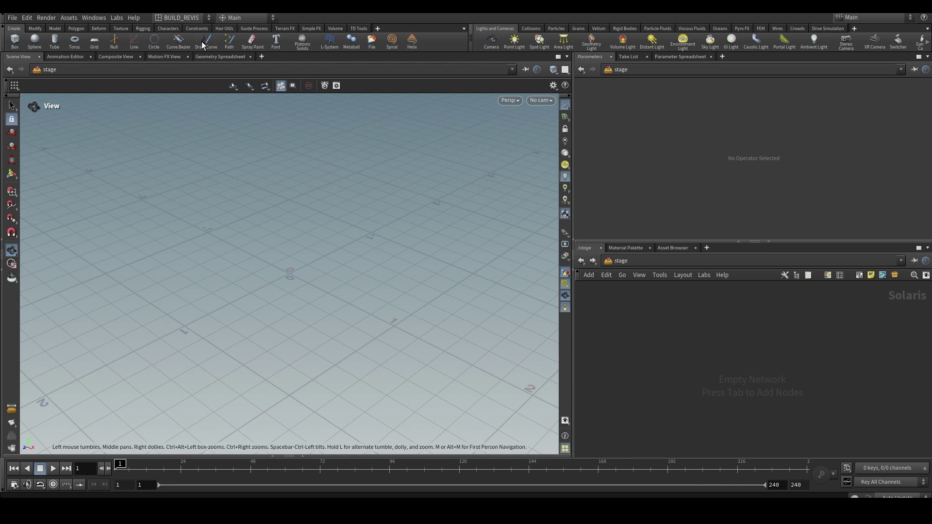
pyautogui.click(178, 18)
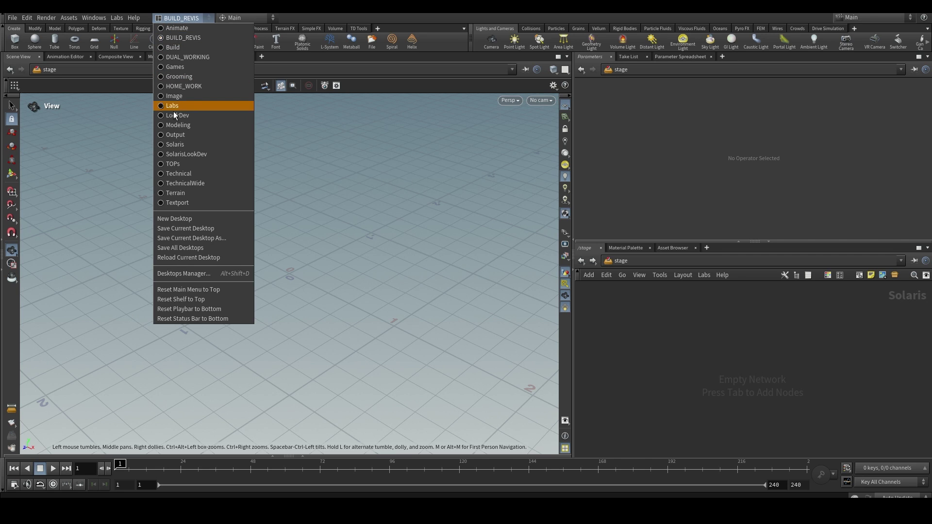
pyautogui.click(167, 145)
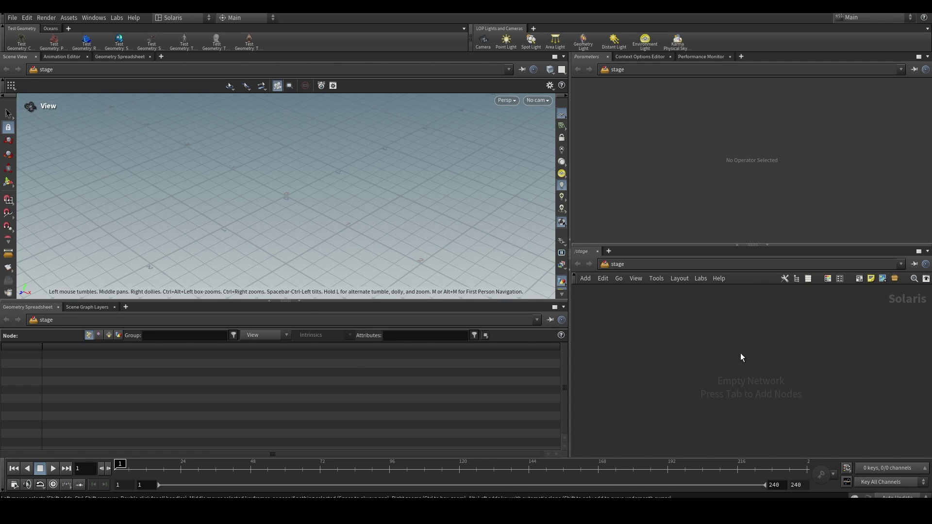
# Add a Grid node to the empty stage network
pyautogui.press('Tab')
pyautogui.write('grid')
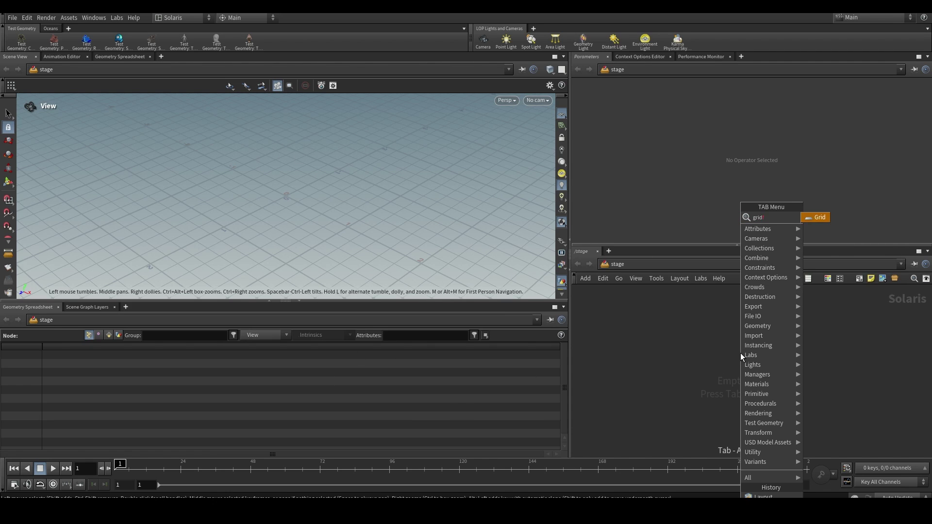
pyautogui.press('Return')
pyautogui.click(740, 354)
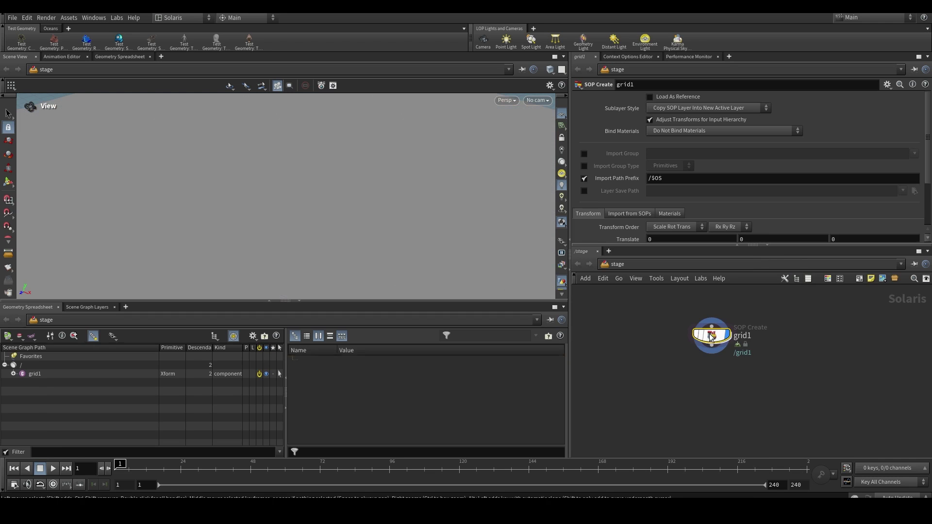
# Add a Layout node below the grid node, wired to its output and set as the displayed node
pyautogui.press('Tab')
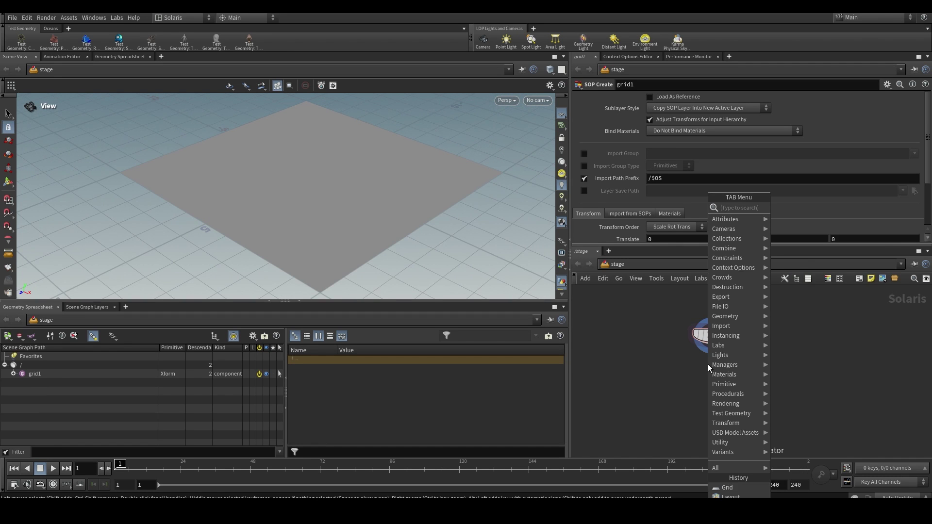
pyautogui.write('layout')
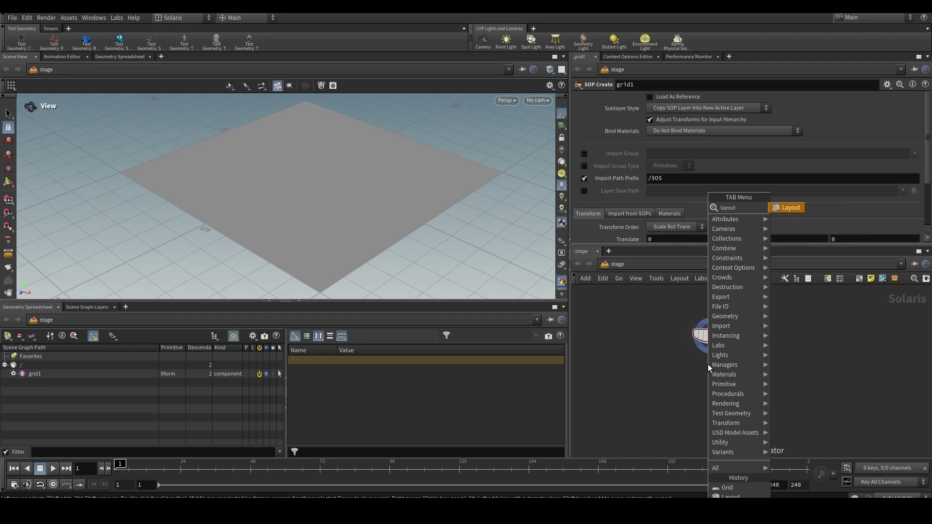
pyautogui.press('Return')
pyautogui.click(716, 374)
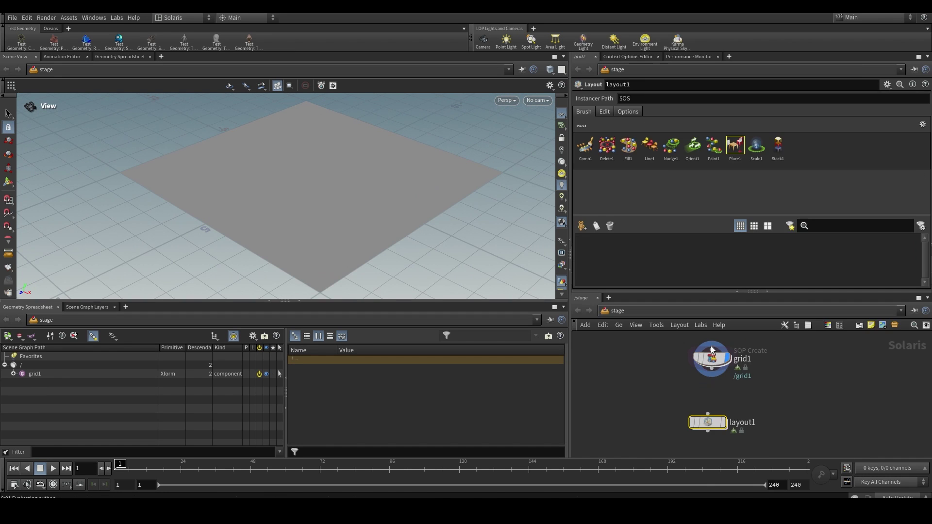
pyautogui.click(722, 425)
pyautogui.moveTo(708, 424); pyautogui.dragTo(714, 424)
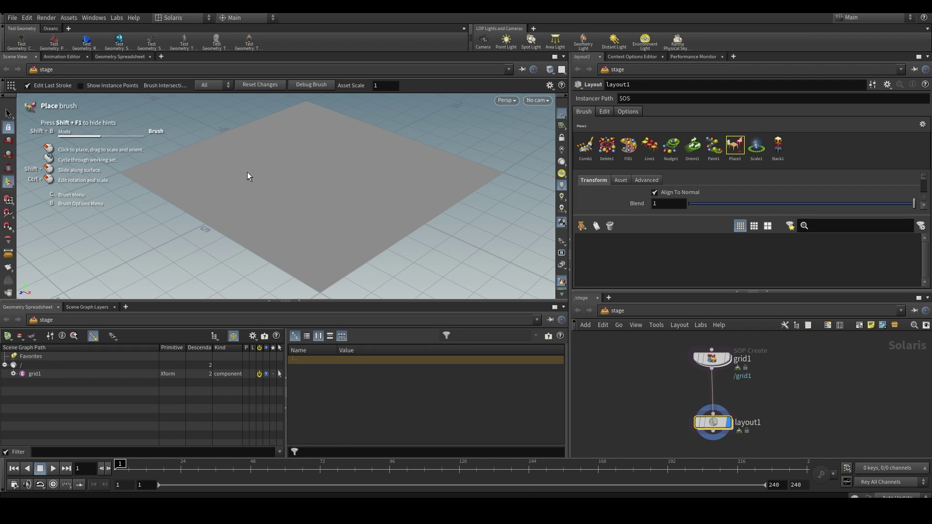
# Add barrel (A), barrel (B) and barrel (C) from the asset gallery to the Layout node's working set
pyautogui.moveTo(354, 191)
pyautogui.keyDown('alt'); pyautogui.mouseDown()
pyautogui.moveTo(316, 174)
pyautogui.moveTo(381, 139)
pyautogui.moveTo(322, 109)
pyautogui.moveTo(335, 183)
pyautogui.moveTo(527, 184)
pyautogui.mouseUp(); pyautogui.keyUp('alt')
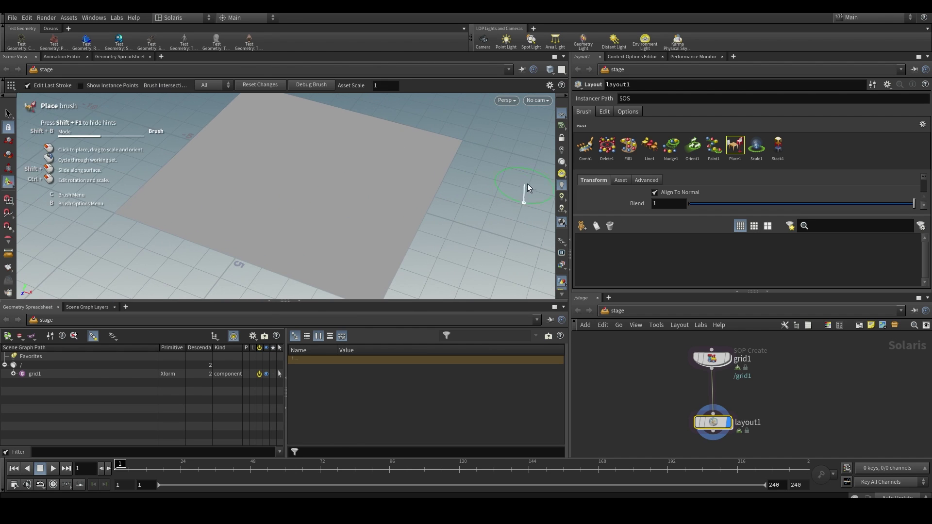
pyautogui.keyDown('alt'); pyautogui.moveTo(528, 226); pyautogui.dragTo(299, 201); pyautogui.keyUp('alt')
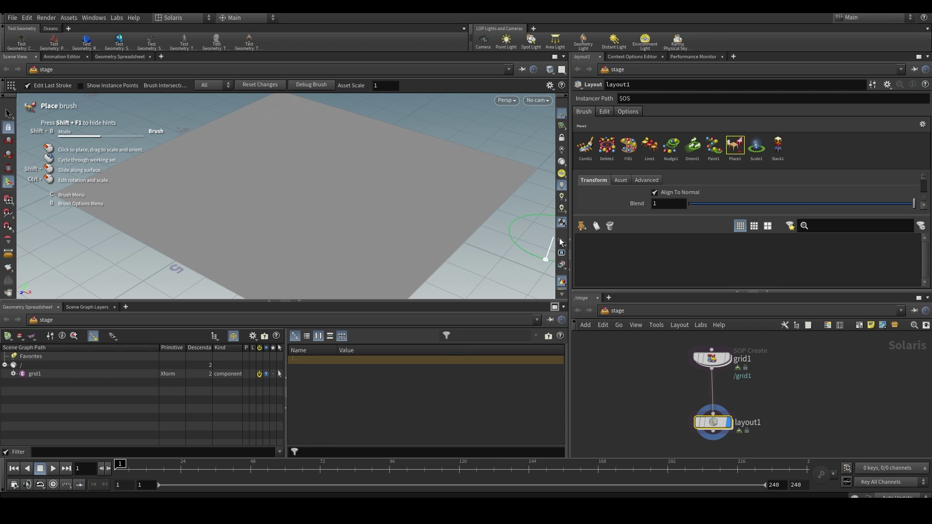
pyautogui.click(581, 227)
pyautogui.moveTo(558, 68); pyautogui.dragTo(346, 70)
pyautogui.moveTo(526, 128); pyautogui.dragTo(622, 128)
pyautogui.moveTo(490, 64); pyautogui.dragTo(399, 71)
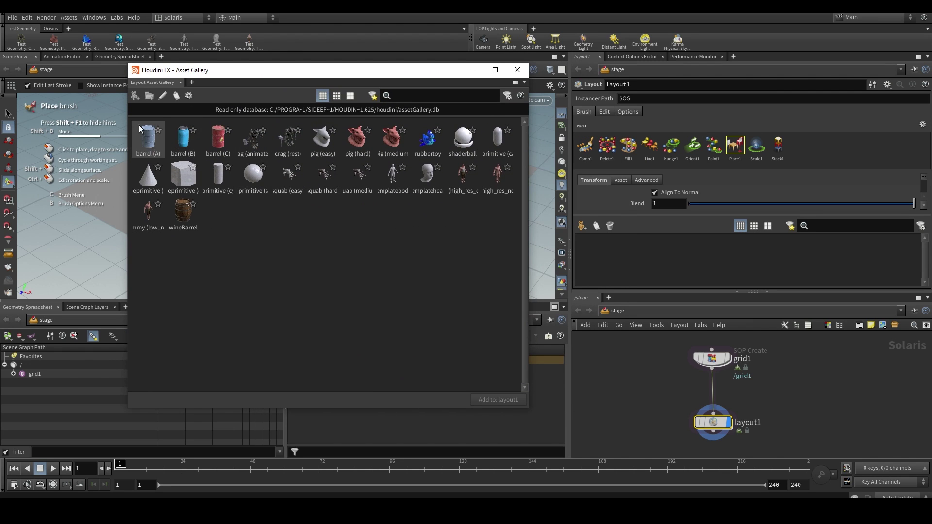
pyautogui.click(155, 144)
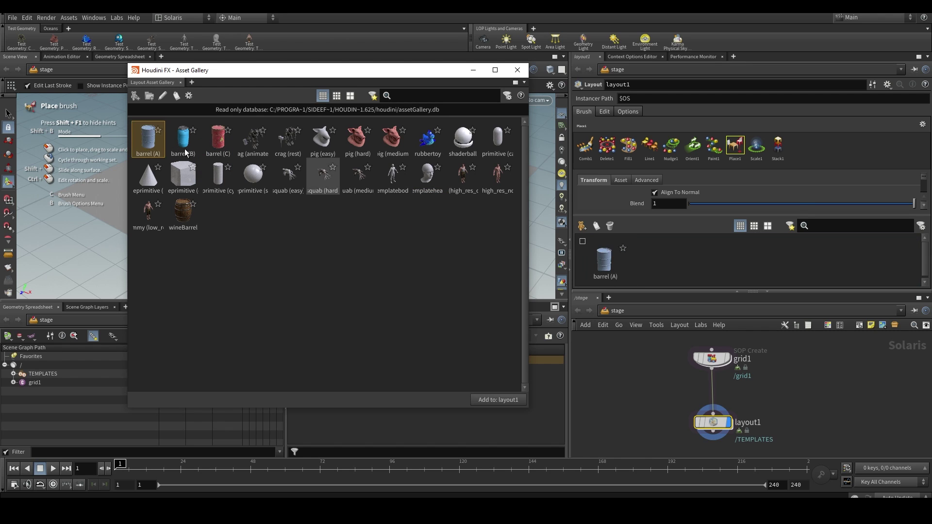
pyautogui.moveTo(188, 155); pyautogui.dragTo(656, 265)
pyautogui.moveTo(218, 142); pyautogui.dragTo(725, 273)
pyautogui.click(517, 70)
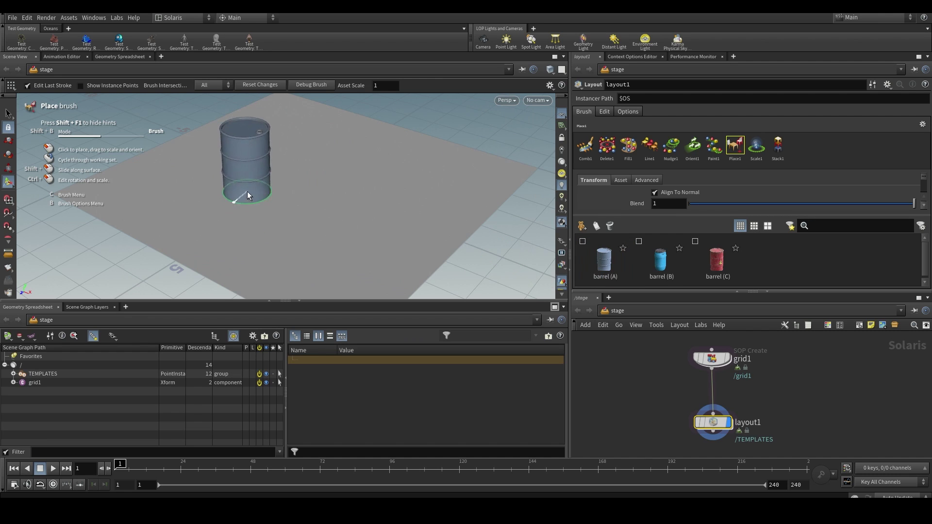
# Place two grey barrels (A), one blue barrel (B) and one red barrel (C) close together on the grid with the Place brush
pyautogui.moveTo(246, 191); pyautogui.dragTo(288, 173)
pyautogui.click(653, 271)
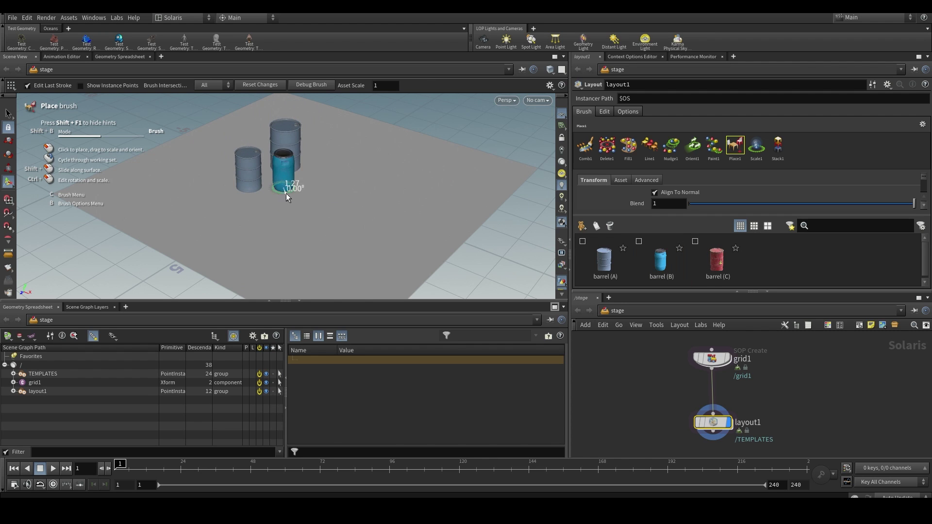
pyautogui.moveTo(284, 192); pyautogui.dragTo(267, 217)
pyautogui.click(709, 270)
pyautogui.press('Escape')
pyautogui.moveTo(336, 206)
pyautogui.mouseDown()
pyautogui.moveTo(406, 193)
pyautogui.moveTo(368, 204)
pyautogui.moveTo(335, 179)
pyautogui.moveTo(312, 184)
pyautogui.moveTo(339, 197)
pyautogui.moveTo(354, 187)
pyautogui.mouseUp()
pyautogui.press('Return')
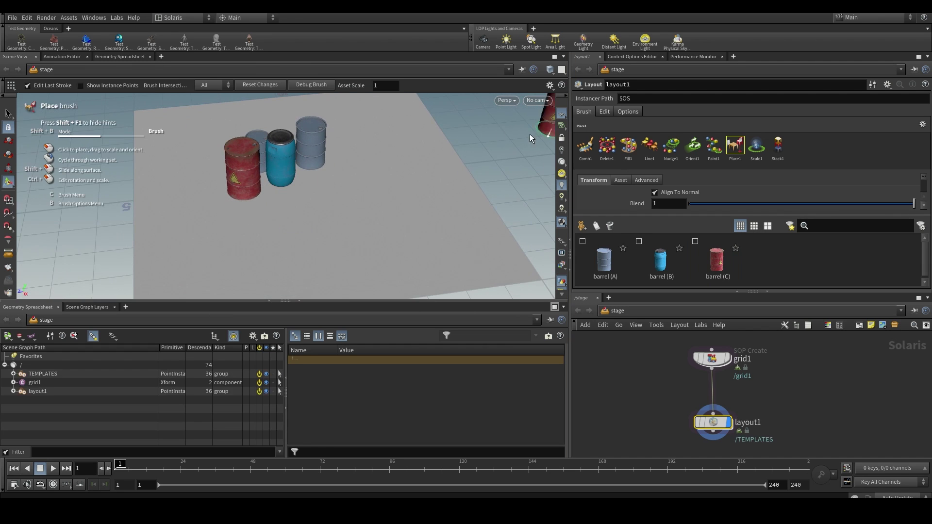
# Activate the Fill brush with its settings area enlarged and try to fill a grid patch beside the barrels
pyautogui.click(628, 148)
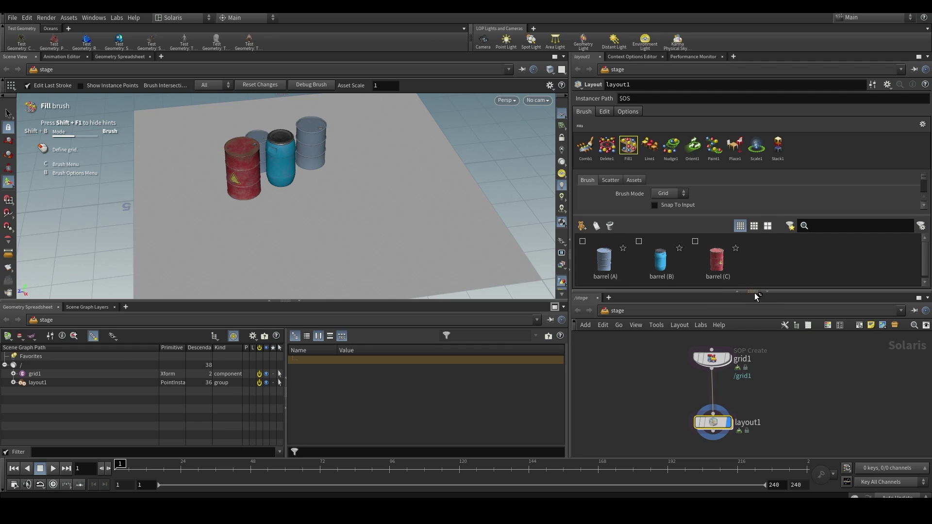
pyautogui.moveTo(756, 296); pyautogui.dragTo(755, 407)
pyautogui.click(610, 180)
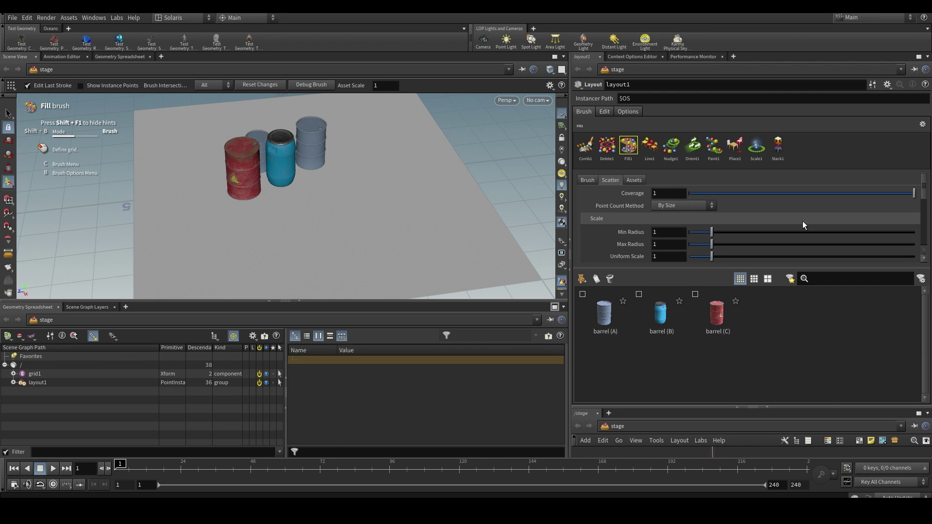
pyautogui.scroll(-10, 627, 214)
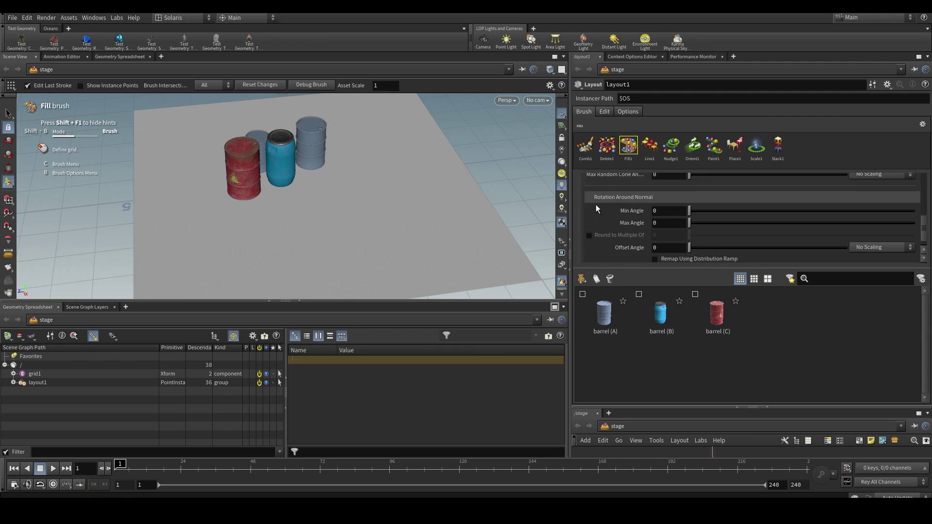
pyautogui.scroll(10, 596, 209)
pyautogui.moveTo(315, 187); pyautogui.dragTo(421, 167)
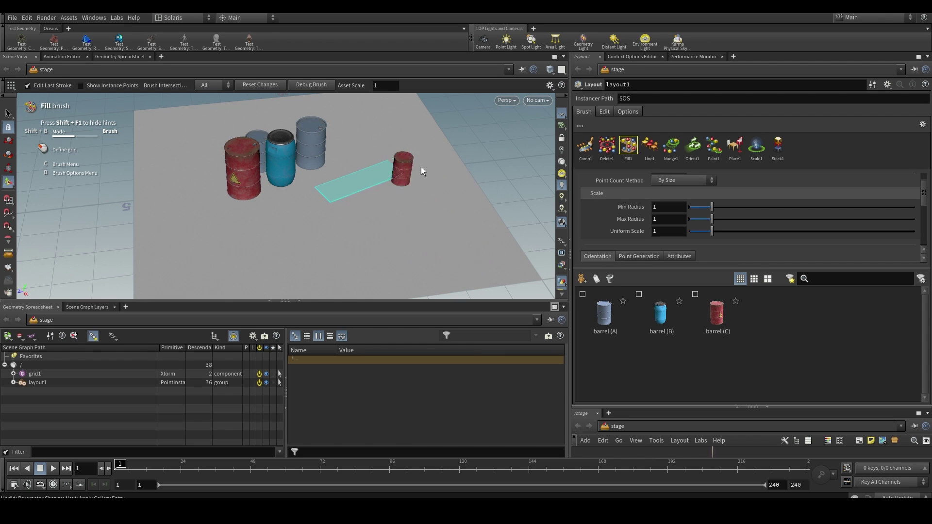
pyautogui.press('Escape')
# Switch the Fill brush from grid mode to drawing a scatter region and try filling an area beside the barrels
pyautogui.click(591, 182)
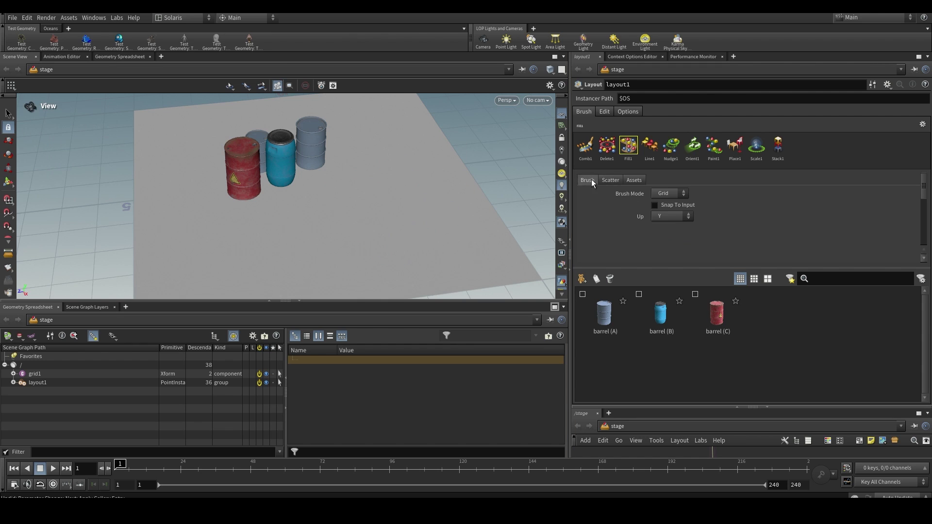
pyautogui.click(685, 194)
pyautogui.click(665, 221)
pyautogui.click(602, 180)
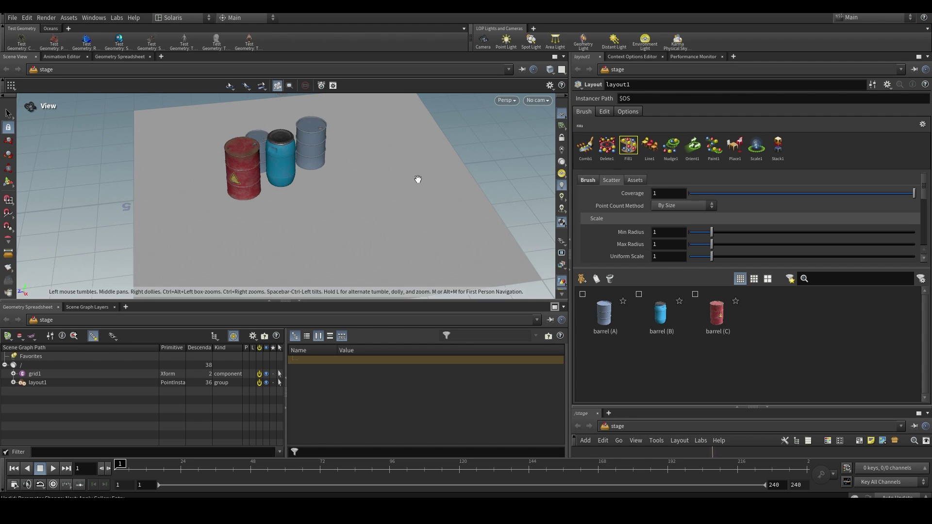
pyautogui.moveTo(419, 165)
pyautogui.mouseDown()
pyautogui.moveTo(388, 160)
pyautogui.moveTo(406, 172)
pyautogui.mouseUp()
pyautogui.click(9, 182)
pyautogui.moveTo(315, 184)
pyautogui.mouseDown()
pyautogui.moveTo(404, 163)
pyautogui.moveTo(380, 164)
pyautogui.mouseUp()
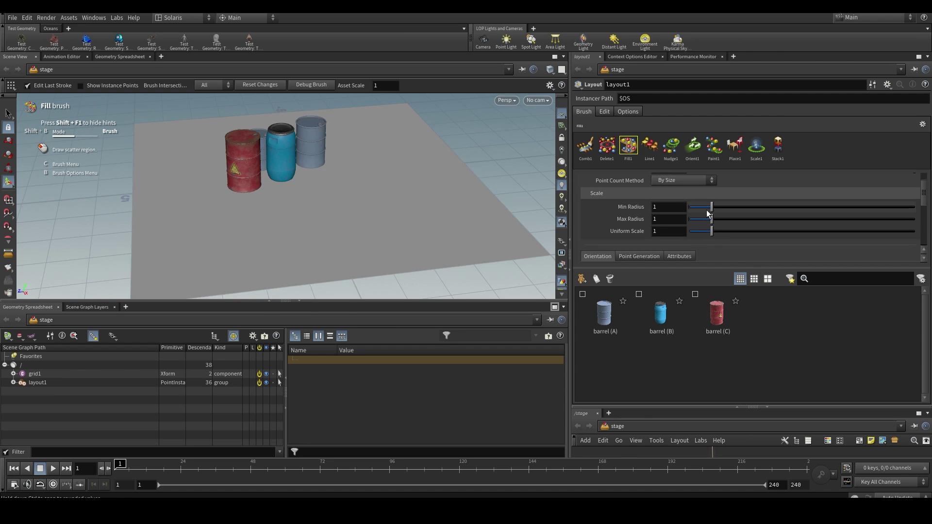
# Set the Fill brush's minimum radius to 0.26 and scatter red barrels of varied size over the open grid area
pyautogui.moveTo(707, 210); pyautogui.dragTo(695, 210)
pyautogui.moveTo(394, 163)
pyautogui.mouseDown()
pyautogui.moveTo(310, 181)
pyautogui.moveTo(365, 276)
pyautogui.moveTo(478, 236)
pyautogui.moveTo(473, 162)
pyautogui.moveTo(416, 159)
pyautogui.mouseUp()
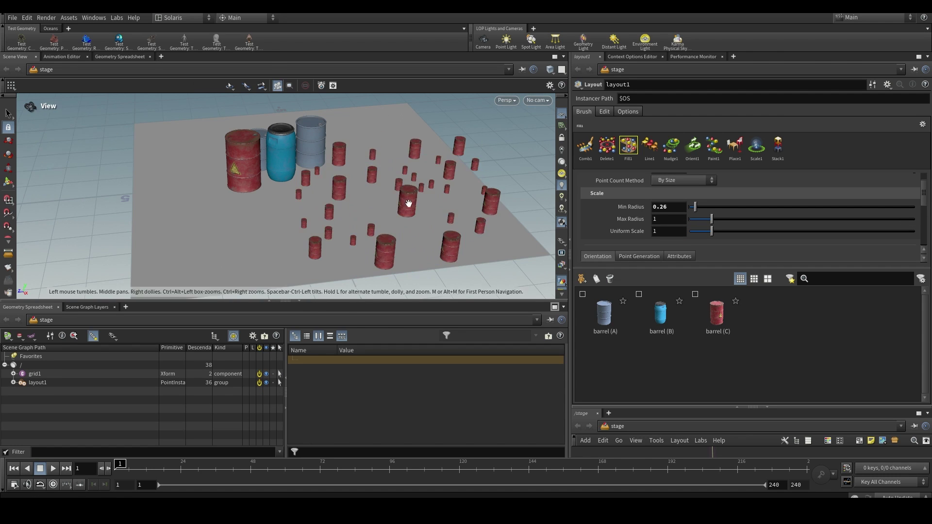
pyautogui.moveTo(409, 201)
pyautogui.keyDown('alt'); pyautogui.mouseDown()
pyautogui.moveTo(478, 269)
pyautogui.moveTo(429, 185)
pyautogui.moveTo(467, 208)
pyautogui.mouseUp(); pyautogui.keyUp('alt')
pyautogui.hotkey('ctrl', 'z')
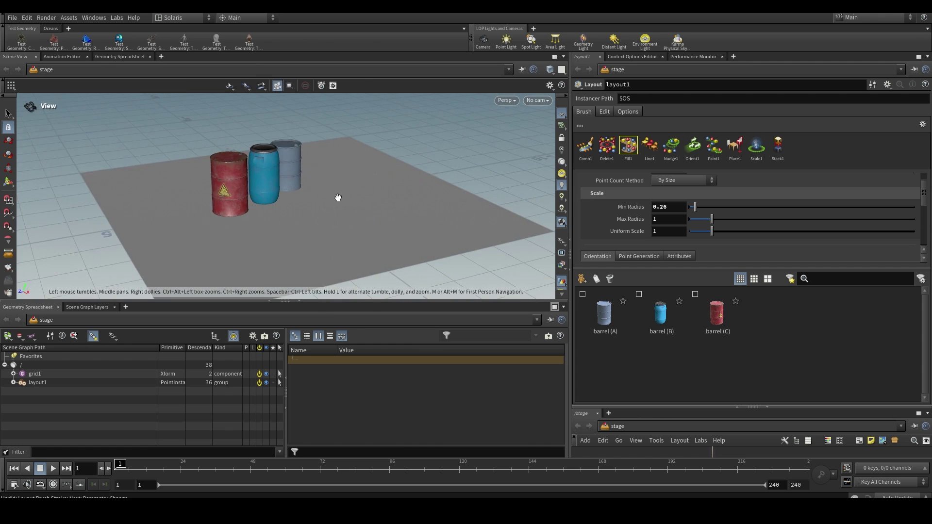
pyautogui.moveTo(336, 197)
pyautogui.keyDown('alt'); pyautogui.mouseDown()
pyautogui.moveTo(320, 187)
pyautogui.moveTo(316, 257)
pyautogui.moveTo(418, 176)
pyautogui.moveTo(408, 172)
pyautogui.mouseUp(); pyautogui.keyUp('alt')
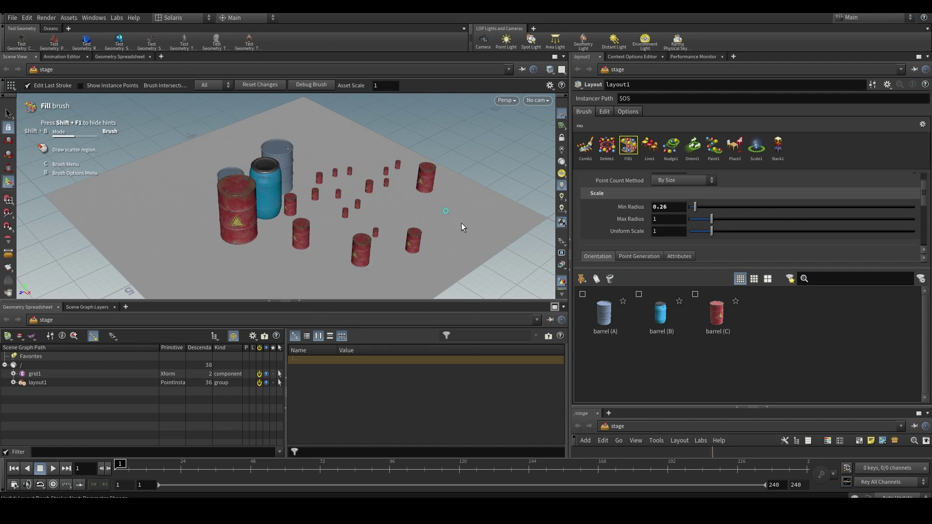
pyautogui.moveTo(461, 222)
pyautogui.keyDown('alt'); pyautogui.mouseDown()
pyautogui.moveTo(377, 170)
pyautogui.moveTo(354, 174)
pyautogui.moveTo(360, 131)
pyautogui.moveTo(316, 187)
pyautogui.moveTo(328, 208)
pyautogui.moveTo(323, 193)
pyautogui.mouseUp(); pyautogui.keyUp('alt')
pyautogui.scroll(4, 377, 170)
pyautogui.click(8, 252)
pyautogui.click(9, 208)
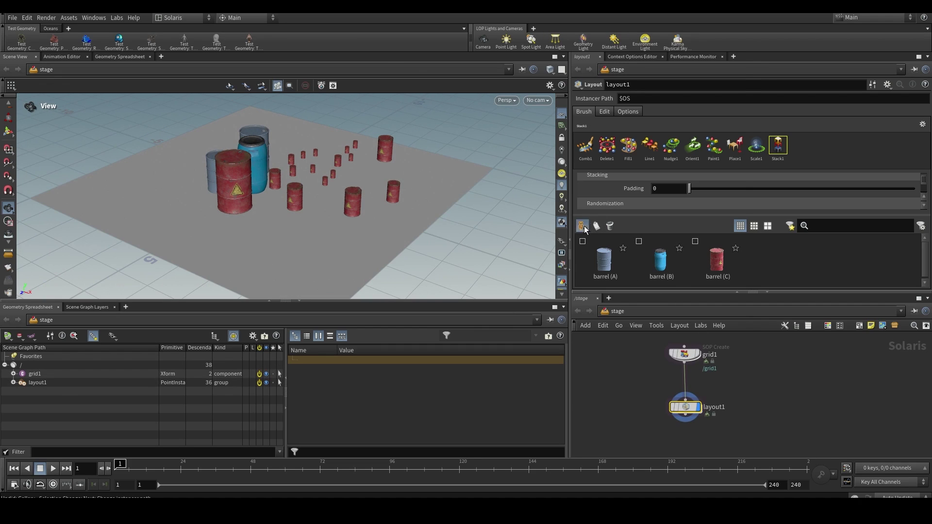
# Open the asset gallery and create a new asset database named my_database in T:/Houdini_Projects/Mardini/
pyautogui.click(582, 226)
pyautogui.moveTo(485, 59); pyautogui.dragTo(330, 68)
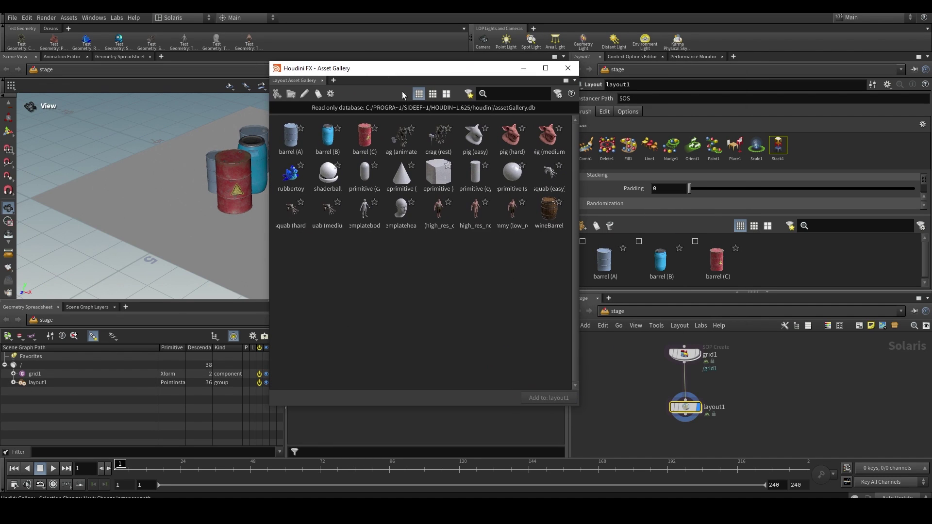
pyautogui.moveTo(421, 81); pyautogui.dragTo(399, 82)
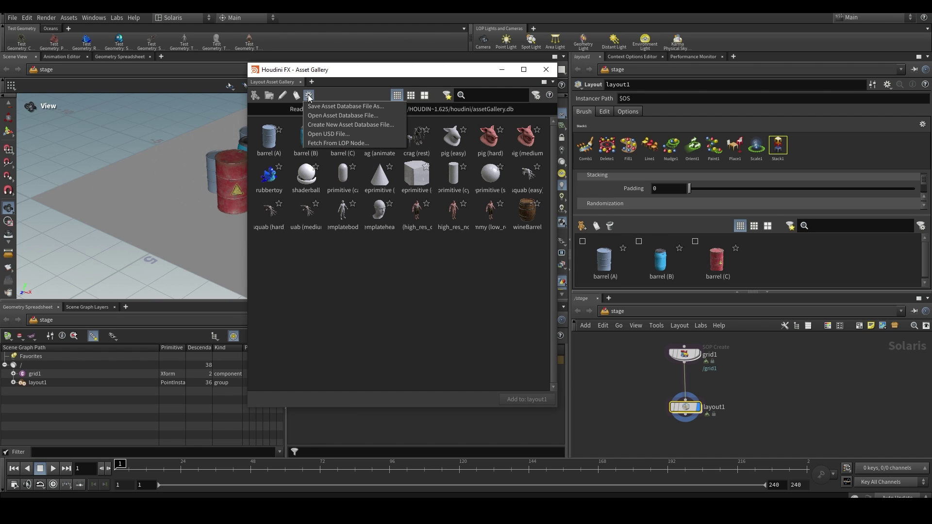
pyautogui.click(345, 127)
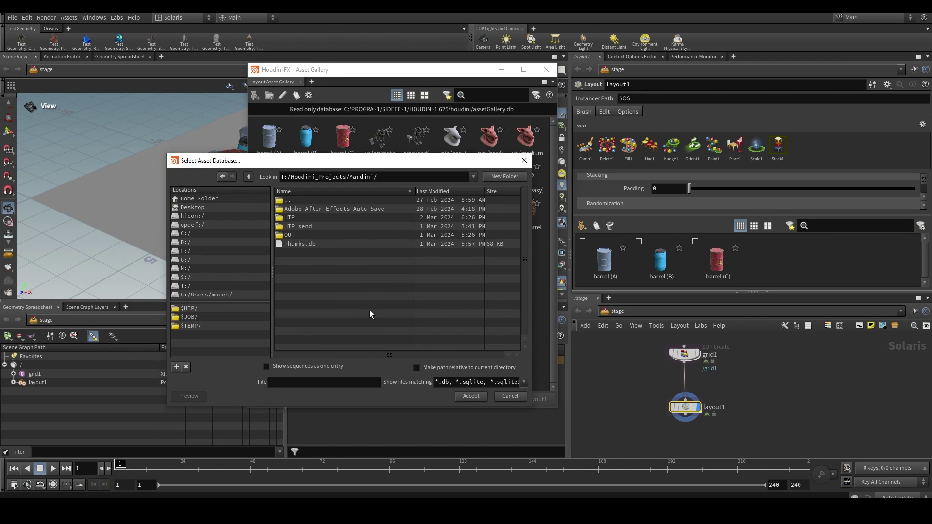
pyautogui.click(337, 393)
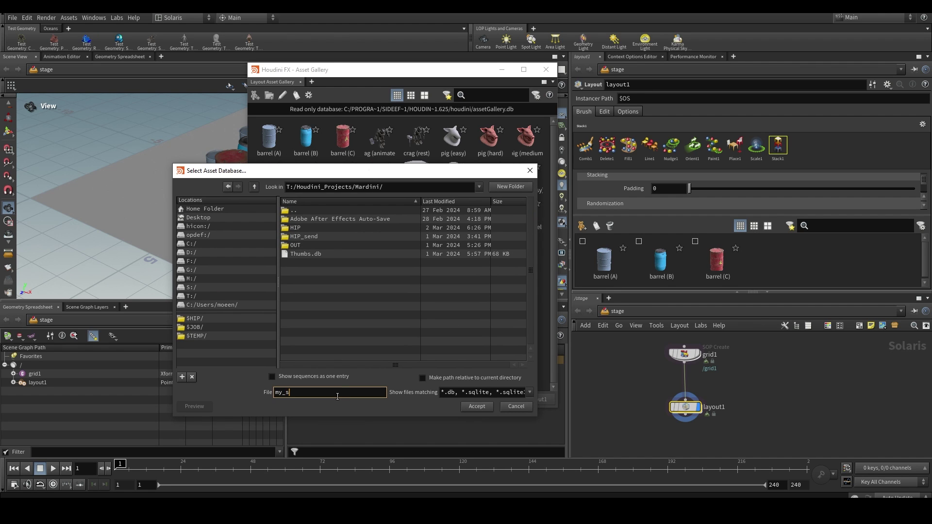
pyautogui.write('my_database')
pyautogui.click(476, 406)
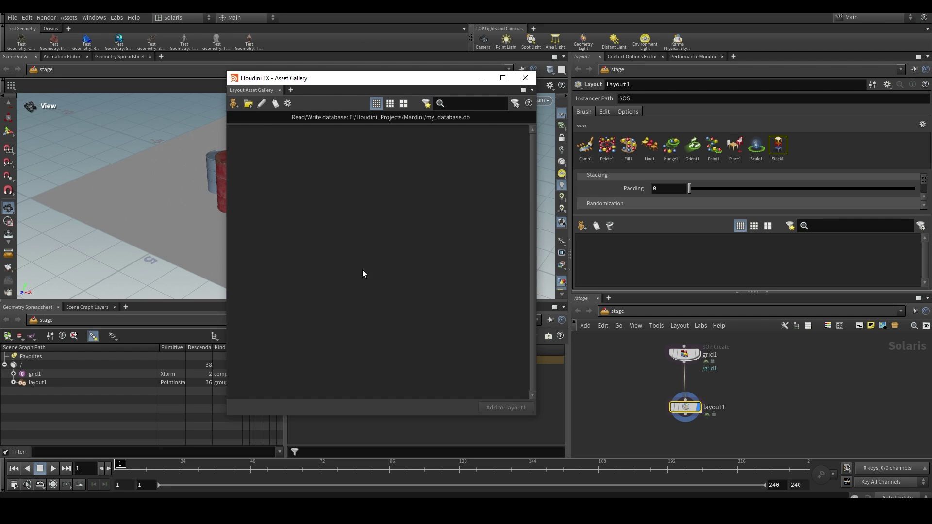
pyautogui.scroll(-1, 772, 383)
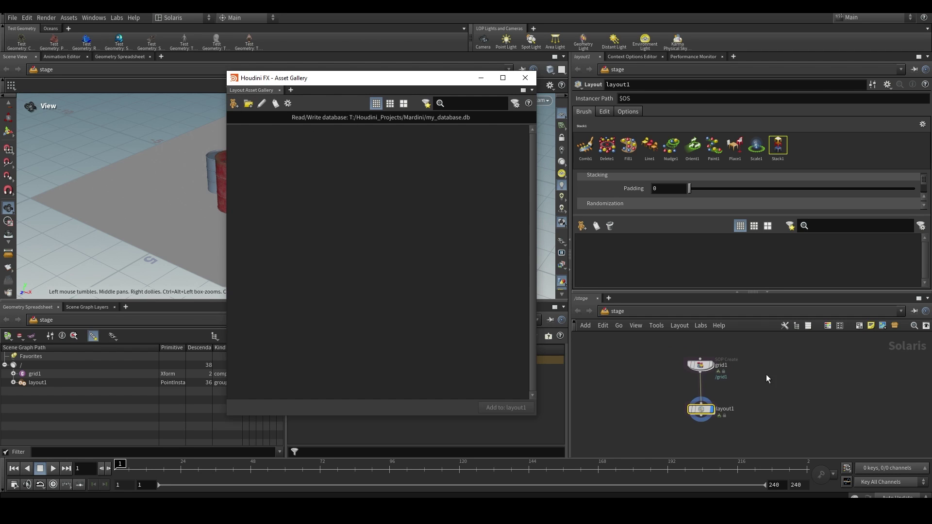
pyautogui.moveTo(766, 374); pyautogui.dragTo(746, 378, button='middle')
pyautogui.click(235, 103)
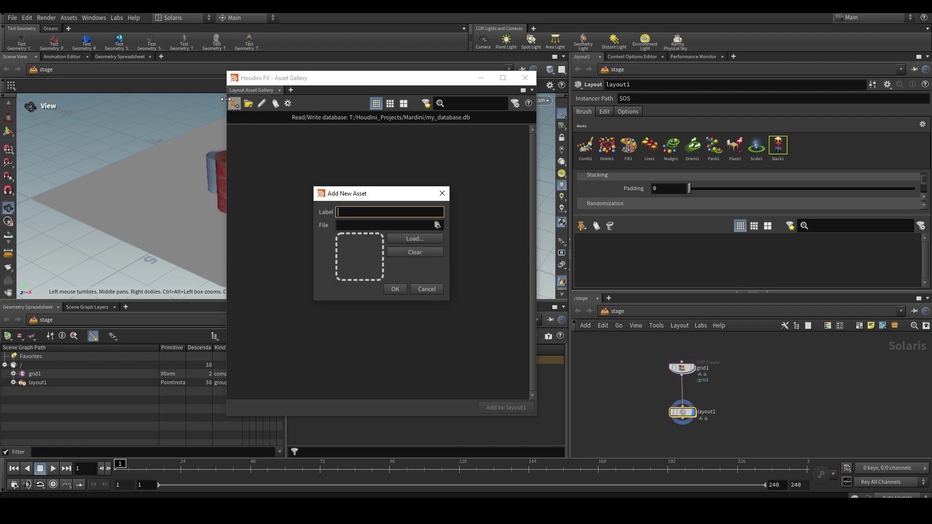
pyautogui.click(413, 238)
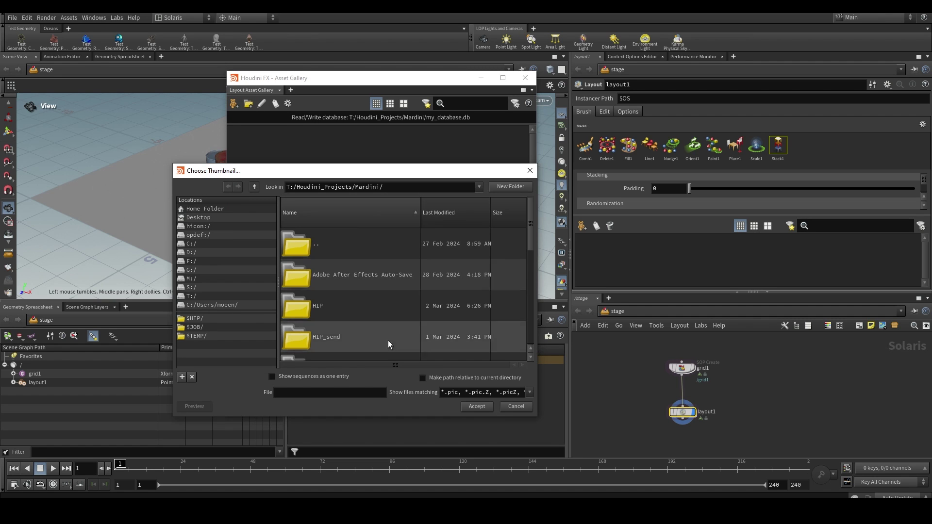
pyautogui.click(512, 408)
pyautogui.click(352, 214)
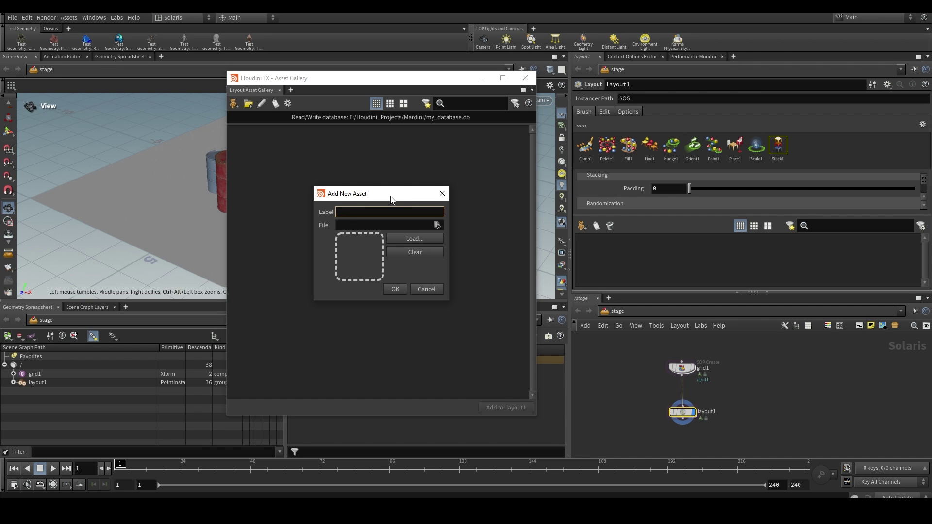
pyautogui.click(427, 289)
pyautogui.click(525, 78)
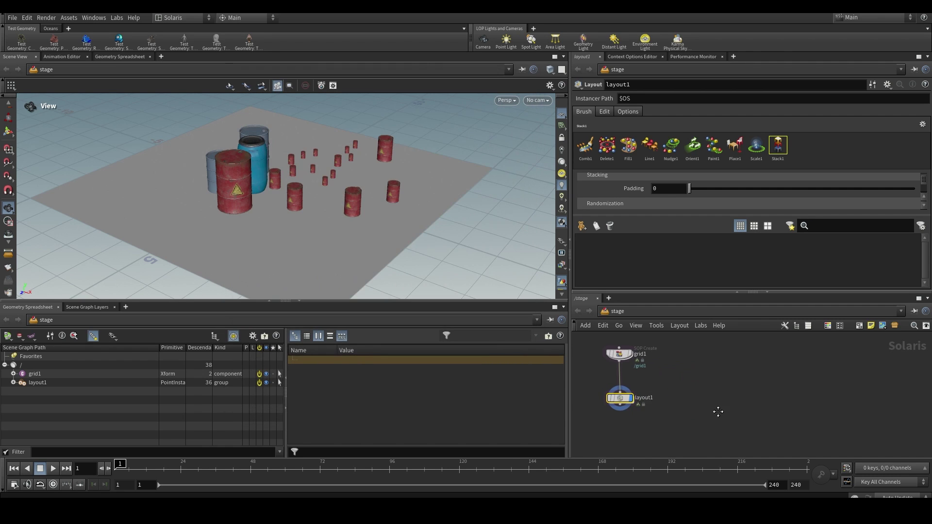
# Add a Component Builder node set beside the layout nodes, enlarge the network area and move its Material Library node outward
pyautogui.press('Tab')
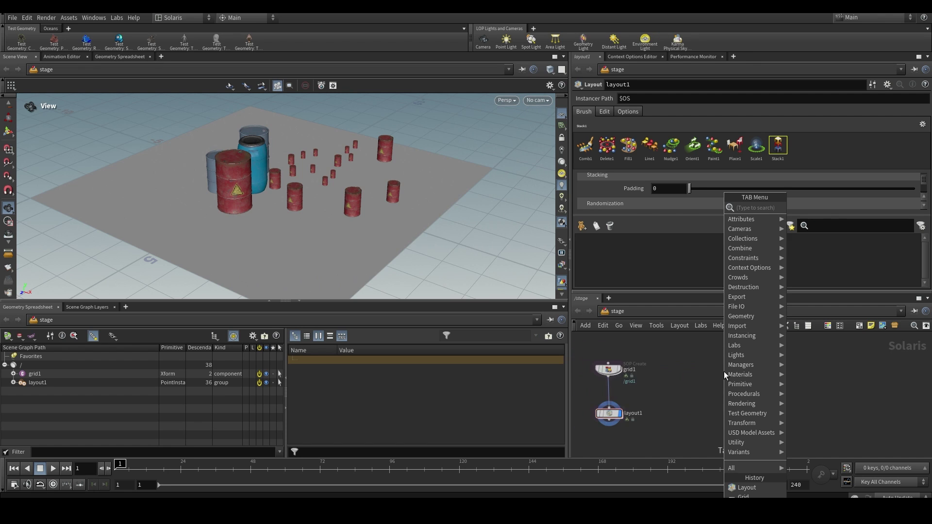
pyautogui.write('comp')
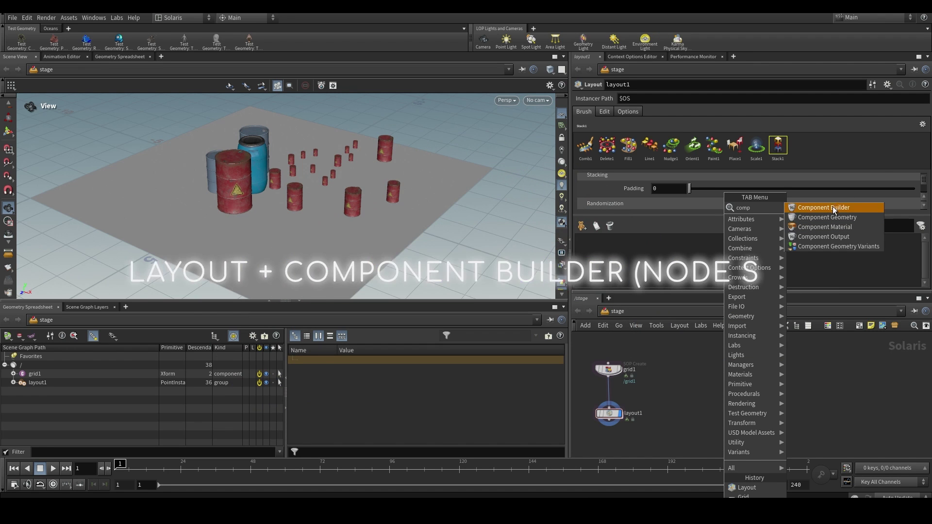
pyautogui.click(833, 209)
pyautogui.click(726, 392)
pyautogui.moveTo(752, 293); pyautogui.dragTo(753, 174)
pyautogui.scroll(5, 743, 276)
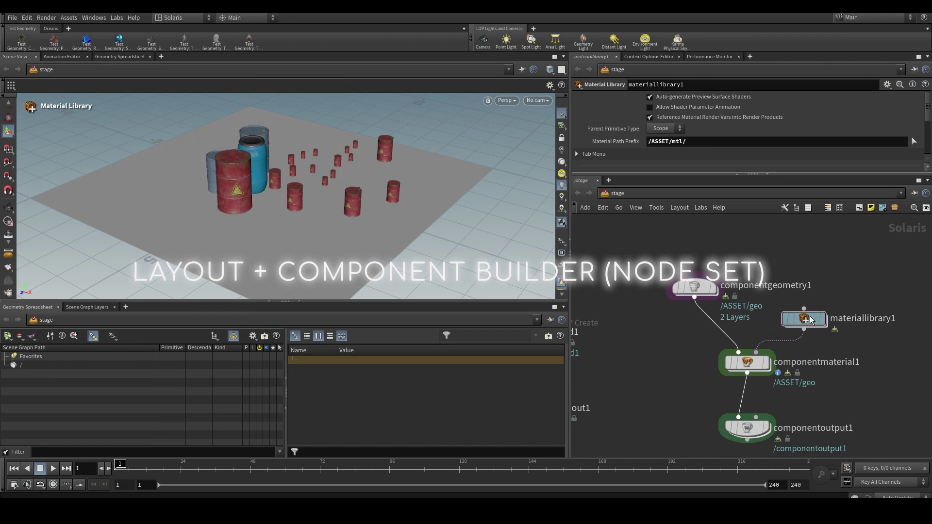
pyautogui.moveTo(810, 319); pyautogui.dragTo(848, 290)
pyautogui.moveTo(832, 352); pyautogui.dragTo(809, 326, button='middle')
pyautogui.scroll(-2, 809, 325)
pyautogui.scroll(2, 732, 315)
# Set the Component Geometry source to External SOP Network and assign BOX from obj/GEOMETRY as its Default/Render geometry
pyautogui.click(695, 263)
pyautogui.moveTo(749, 278); pyautogui.dragTo(727, 281, button='middle')
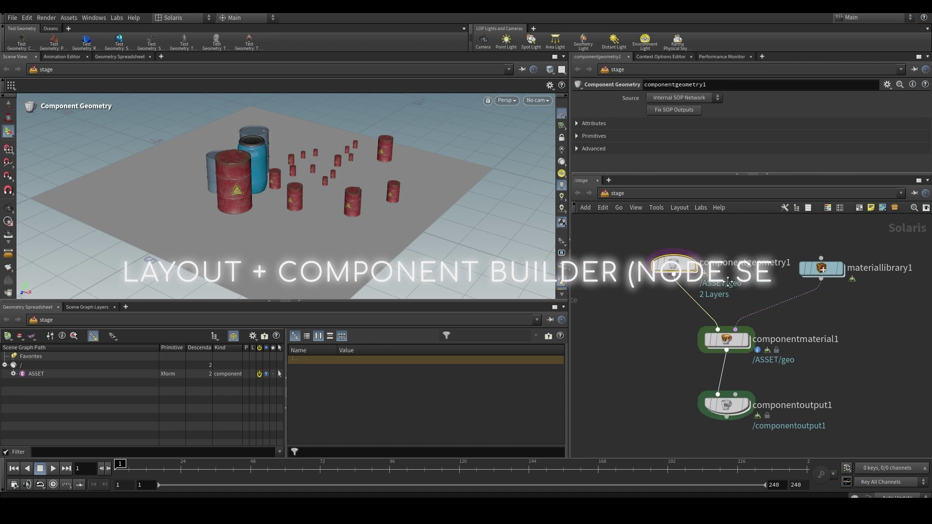
pyautogui.click(668, 98)
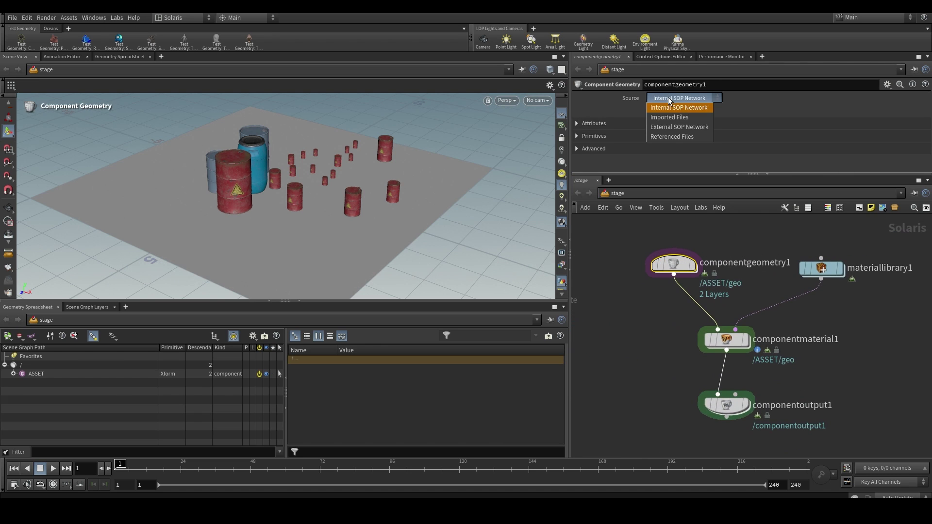
pyautogui.click(670, 127)
pyautogui.click(914, 110)
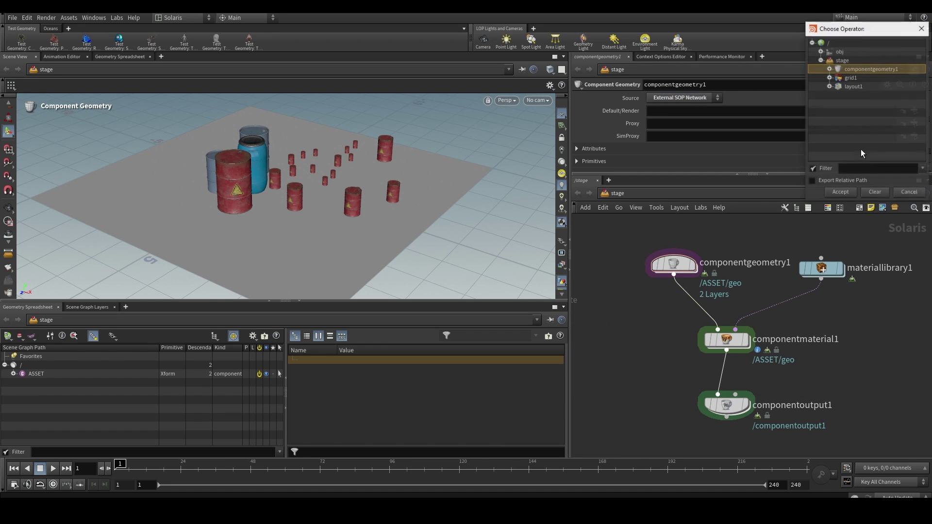
pyautogui.click(820, 52)
pyautogui.click(828, 60)
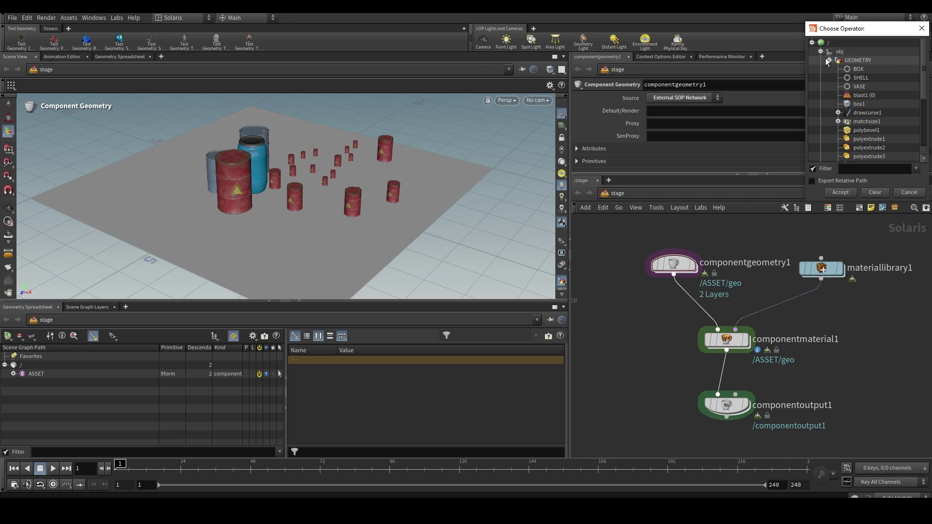
pyautogui.doubleClick(849, 70)
# Add a Karma Material Builder named BOX inside the component's Material Library
pyautogui.scroll(-2, 651, 411)
pyautogui.click(792, 292)
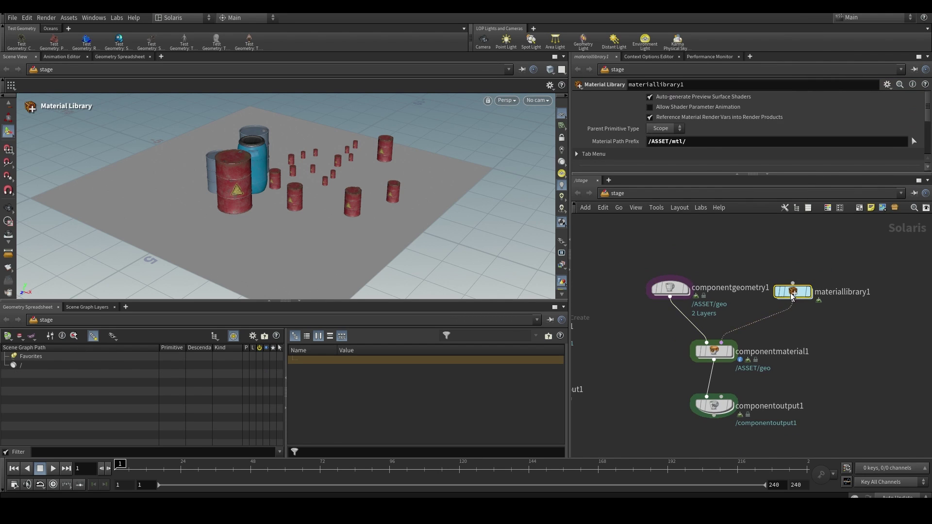
pyautogui.doubleClick(792, 292)
pyautogui.press('Tab')
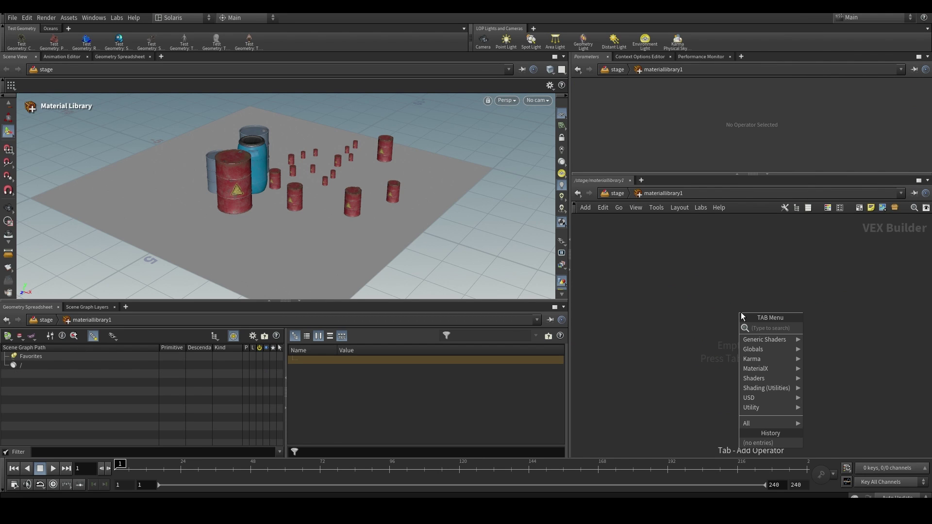
pyautogui.write('karma')
pyautogui.press('Down')
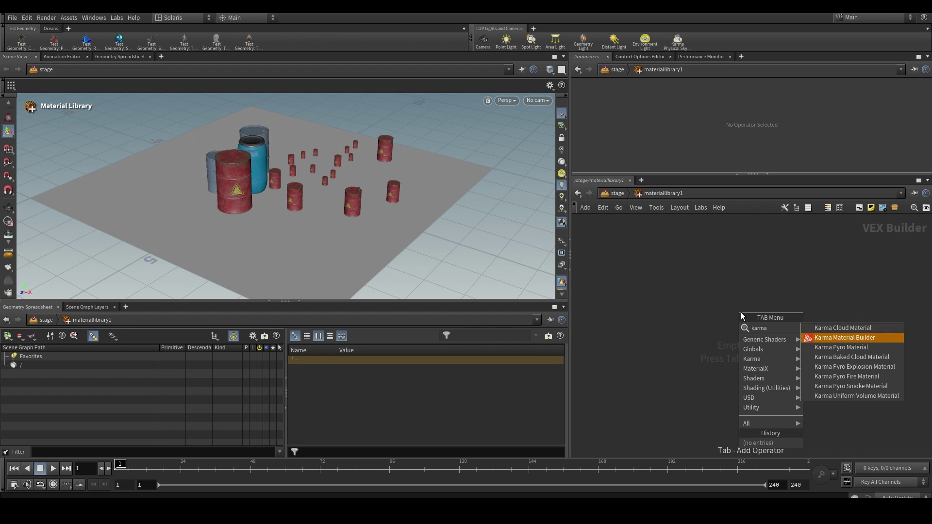
pyautogui.press('Return')
pyautogui.click(740, 313)
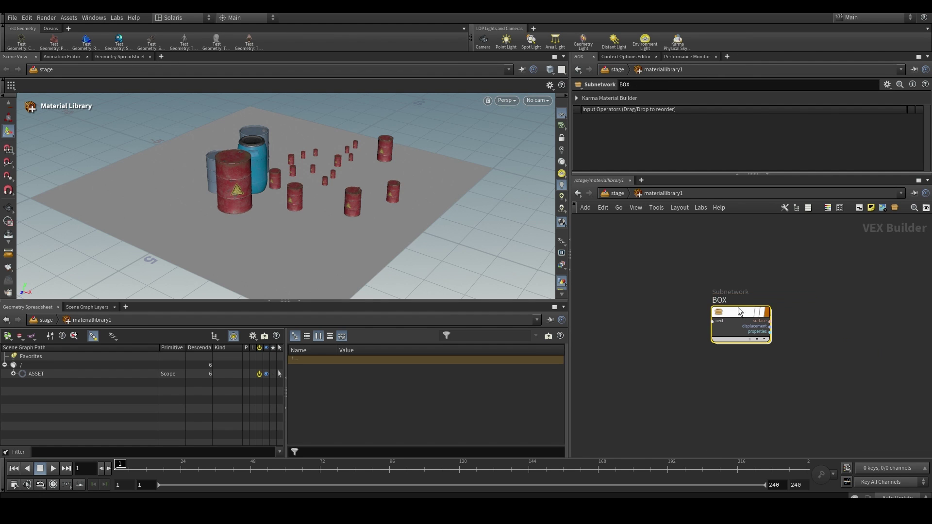
pyautogui.doubleClick(739, 311)
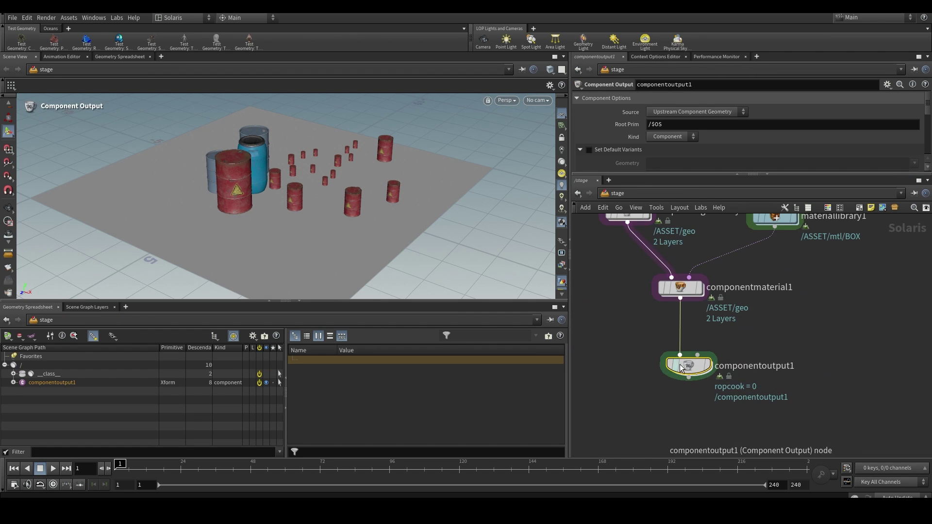
# Rename the Component Output node as box_asset and enlarge the parameter area to show its caching options
pyautogui.doubleClick(759, 367)
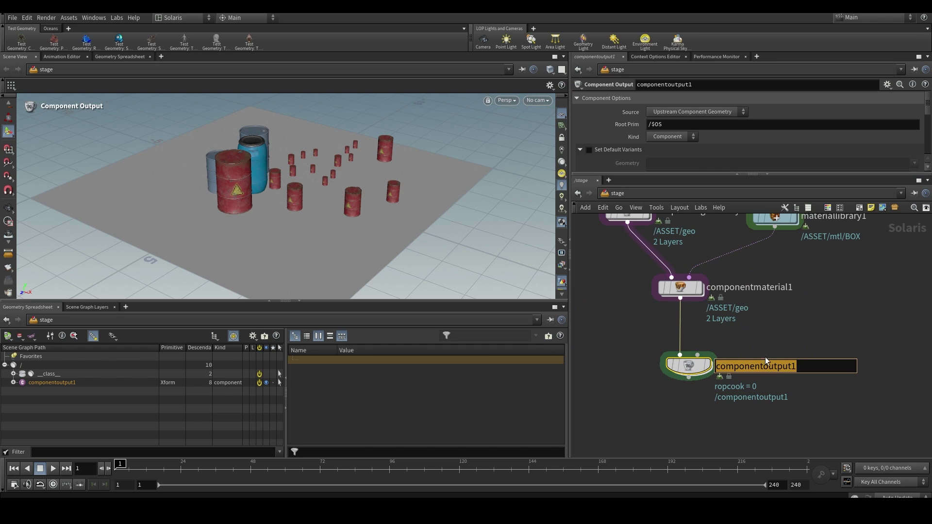
pyautogui.click(769, 391)
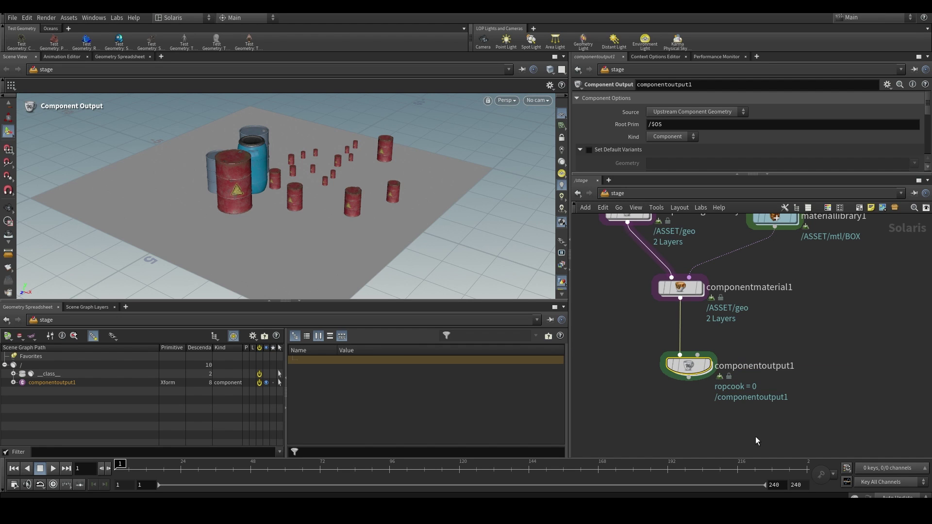
pyautogui.click(37, 381)
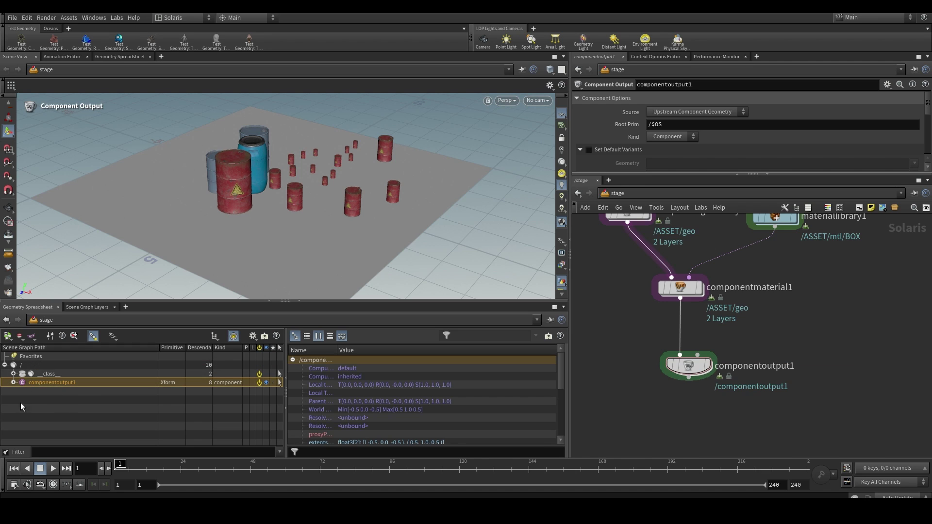
pyautogui.doubleClick(760, 367)
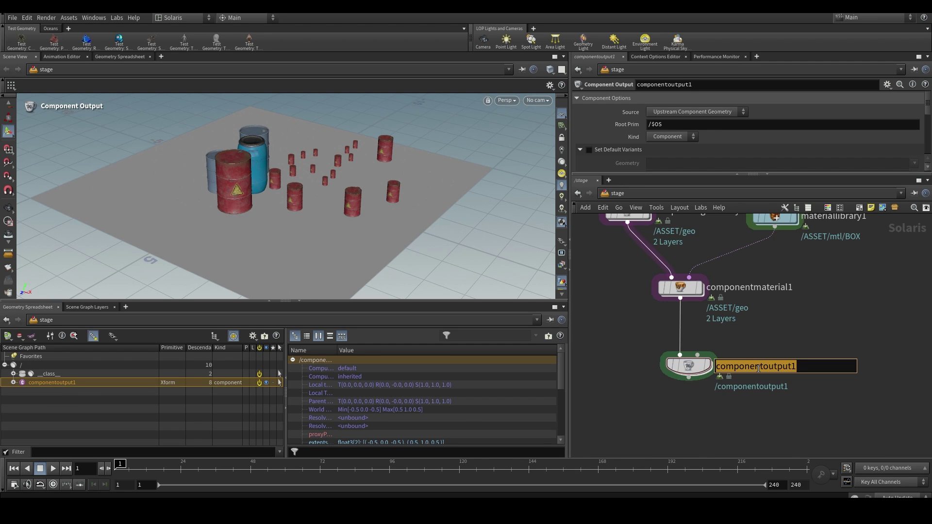
pyautogui.write('box_asset')
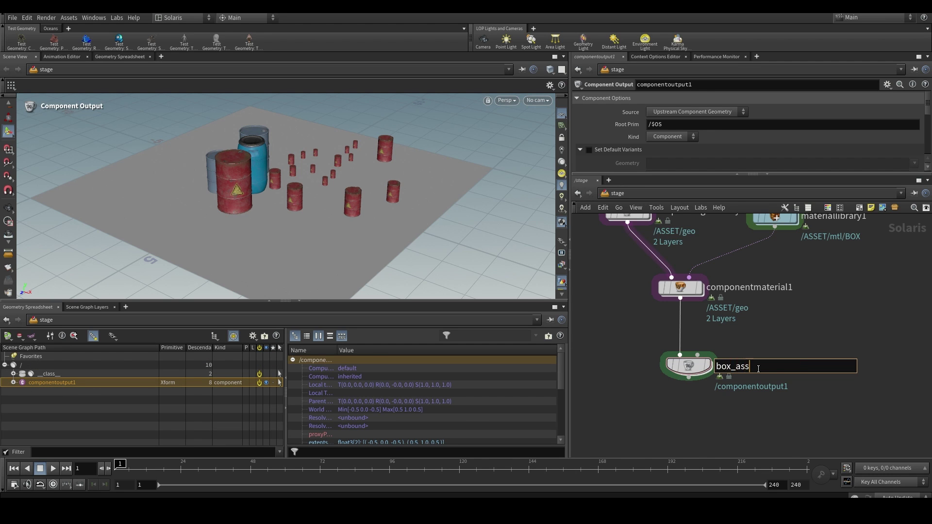
pyautogui.press('Return')
pyautogui.moveTo(756, 174); pyautogui.dragTo(733, 315)
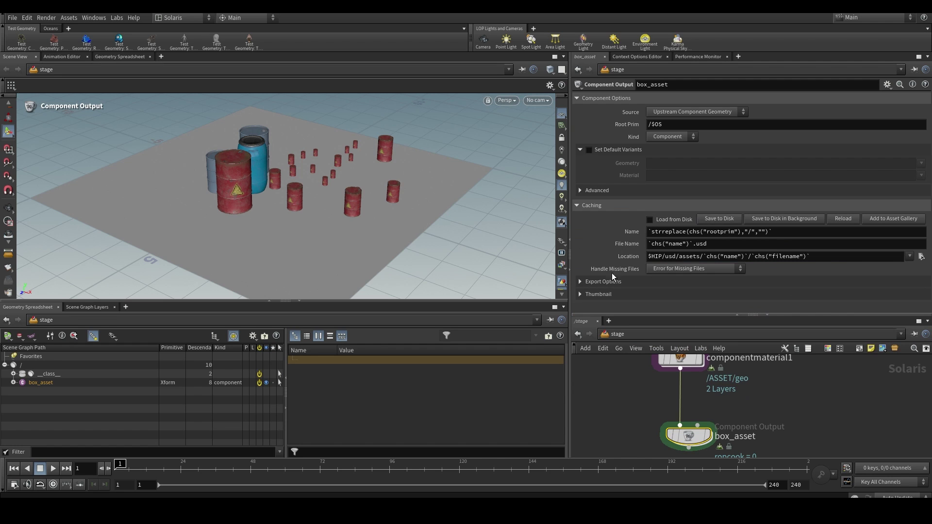
# Generate a thumbnail for the box_asset Component Output in Viewport mode with the automatic camera
pyautogui.click(584, 294)
pyautogui.scroll(-5, 601, 252)
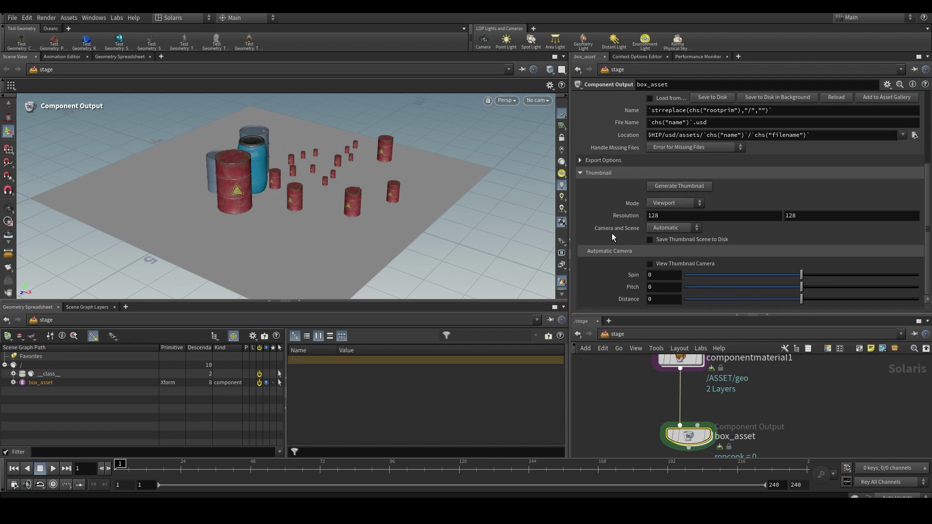
pyautogui.click(674, 186)
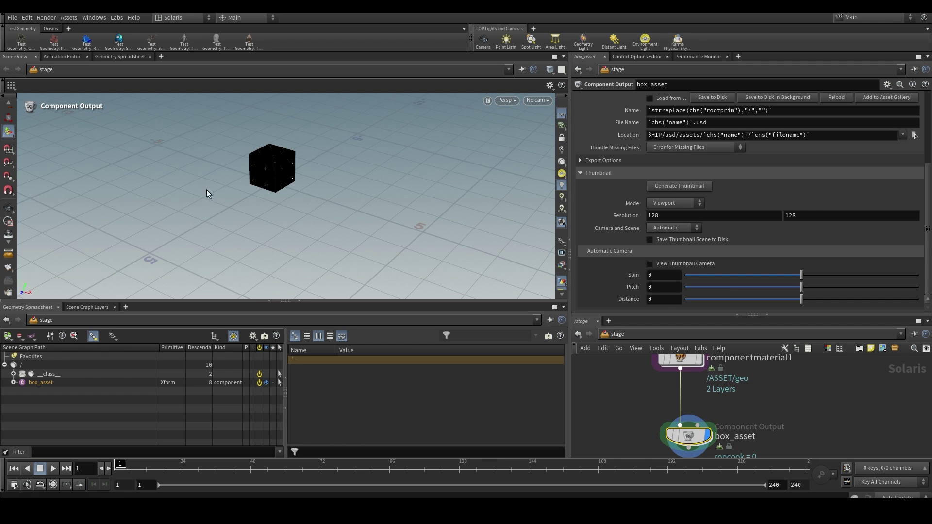
# Select and display the layout1 node, and open its Asset Gallery clear of the layout parameters
pyautogui.scroll(-4, 660, 409)
pyautogui.moveTo(614, 386); pyautogui.dragTo(705, 424, button='middle')
pyautogui.scroll(1, 661, 412)
pyautogui.click(662, 409)
pyautogui.click(663, 416)
pyautogui.click(582, 233)
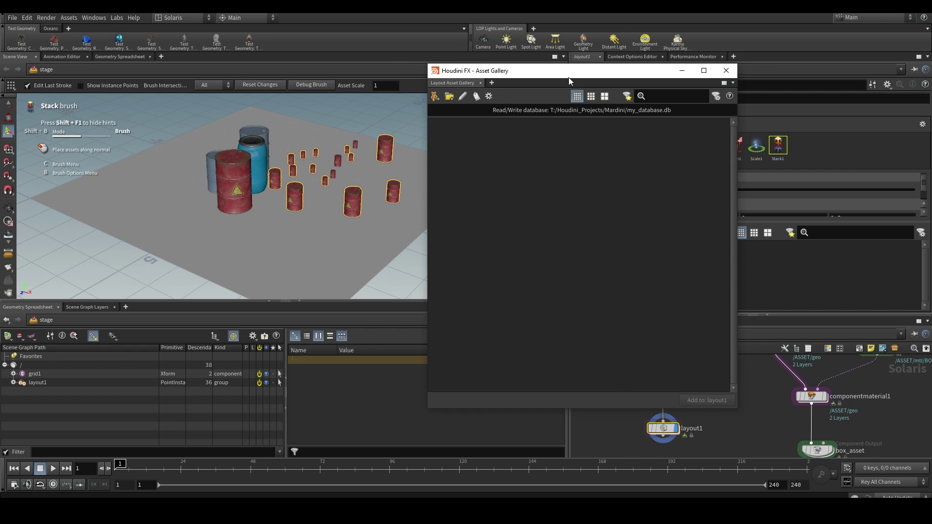
pyautogui.moveTo(562, 74); pyautogui.dragTo(311, 62)
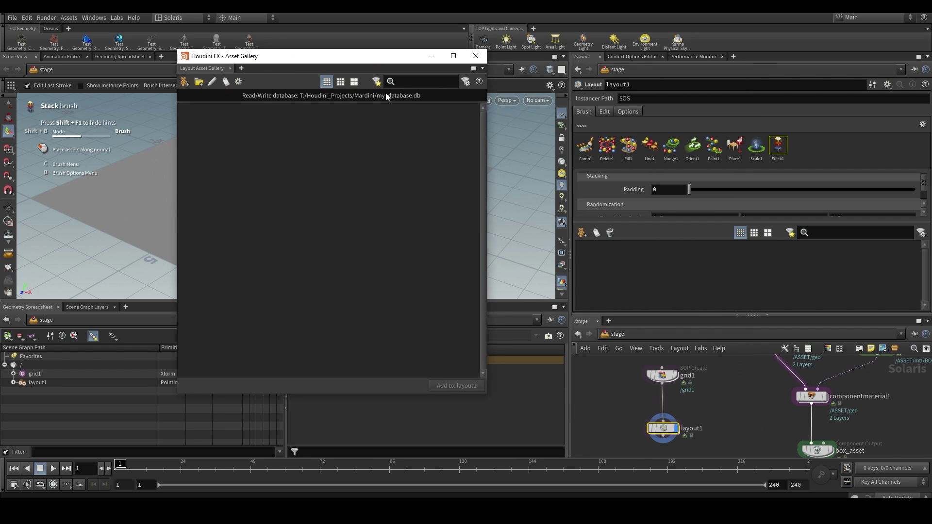
# Add a gallery asset labelled Metallic Box from HIP/usd/assets/box_asset/box_asset.usd, including its thumbnail image
pyautogui.click(185, 82)
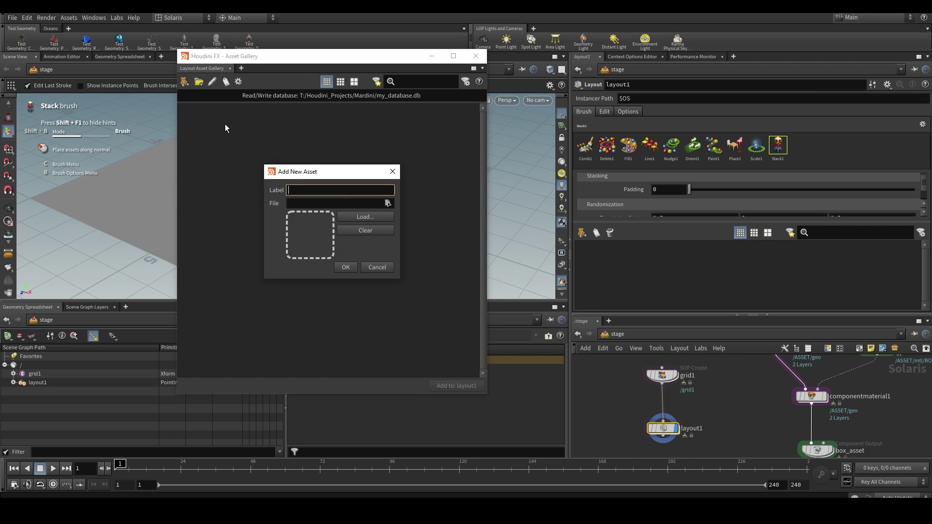
pyautogui.write('Metallic Box')
pyautogui.click(387, 202)
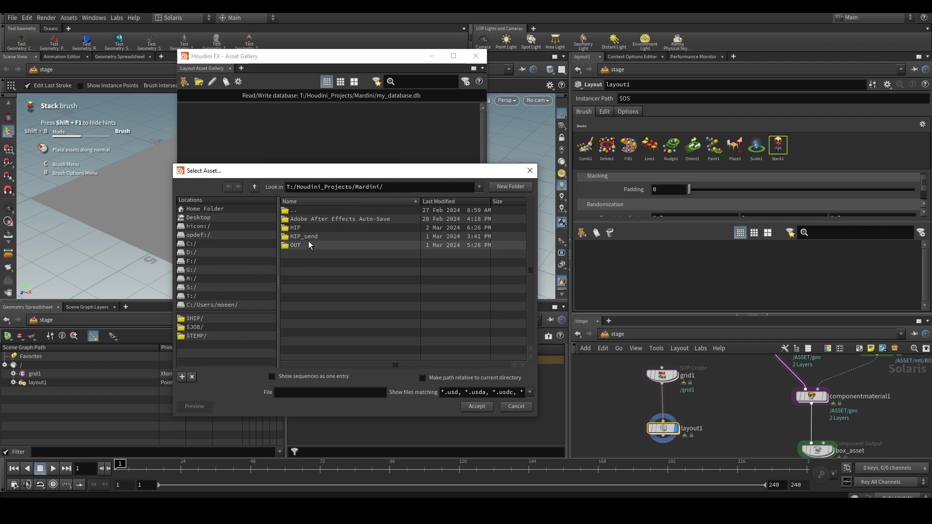
pyautogui.click(310, 219)
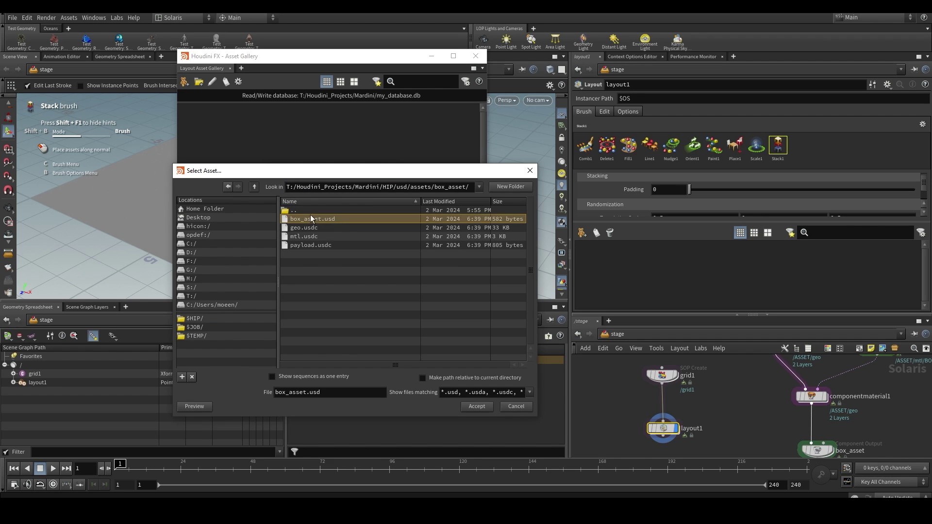
pyautogui.click(475, 407)
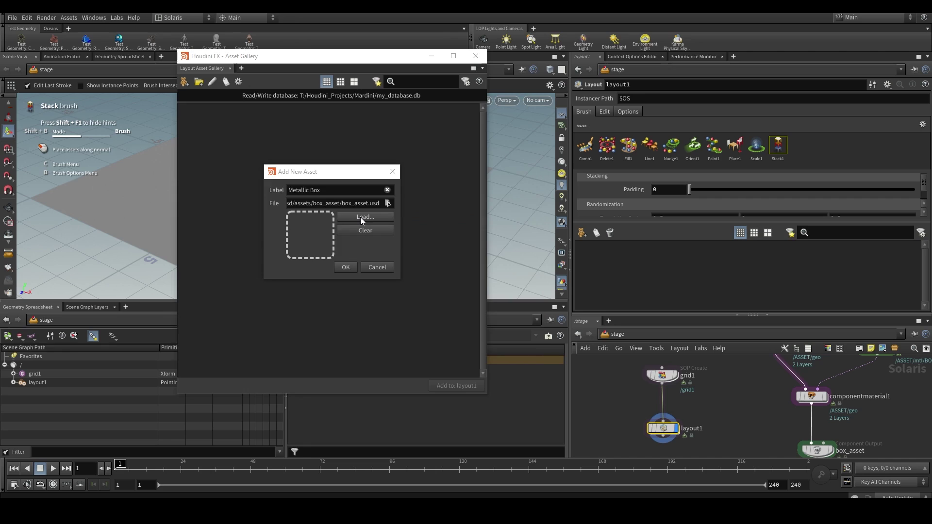
pyautogui.click(360, 216)
pyautogui.click(236, 291)
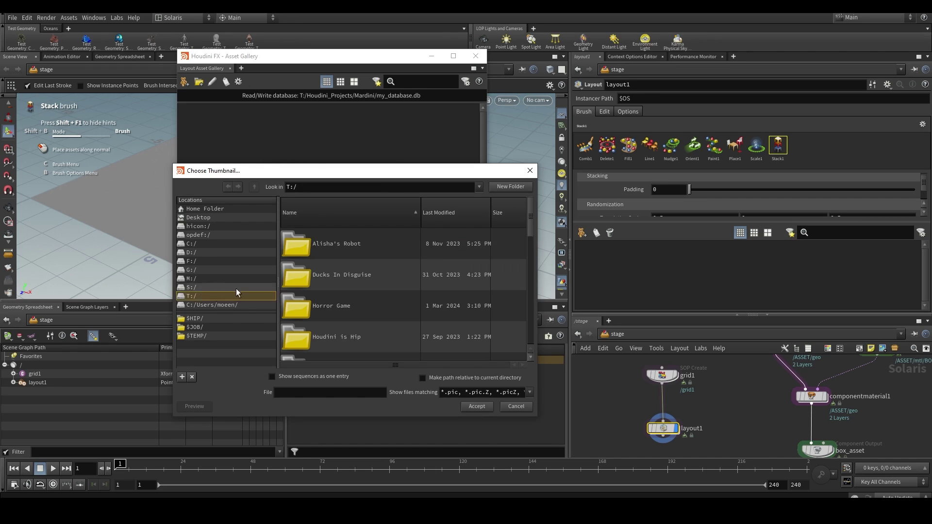
pyautogui.press('Escape')
pyautogui.click(346, 267)
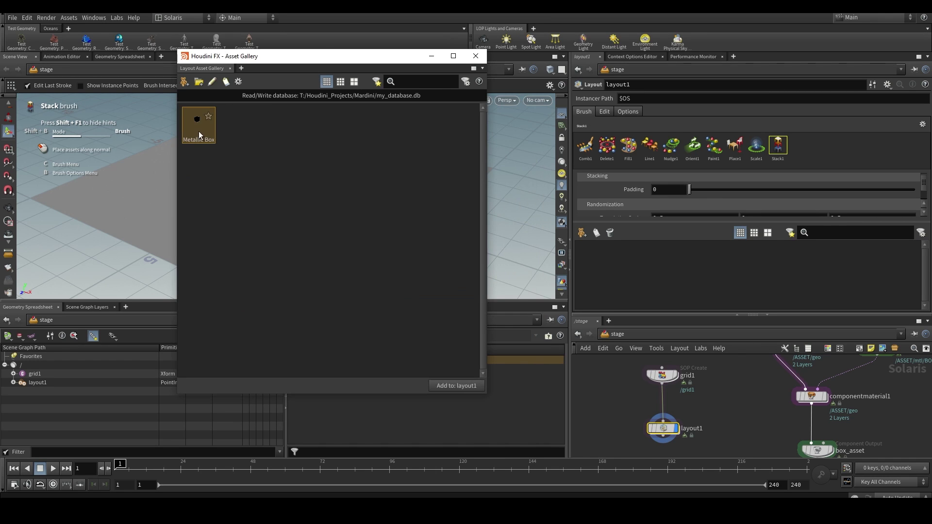
# Add Metallic Box to layout1's working assets, hide the gallery, and place a trial box on the grid before undoing it
pyautogui.moveTo(201, 131)
pyautogui.mouseDown()
pyautogui.moveTo(638, 270)
pyautogui.moveTo(632, 279)
pyautogui.mouseUp()
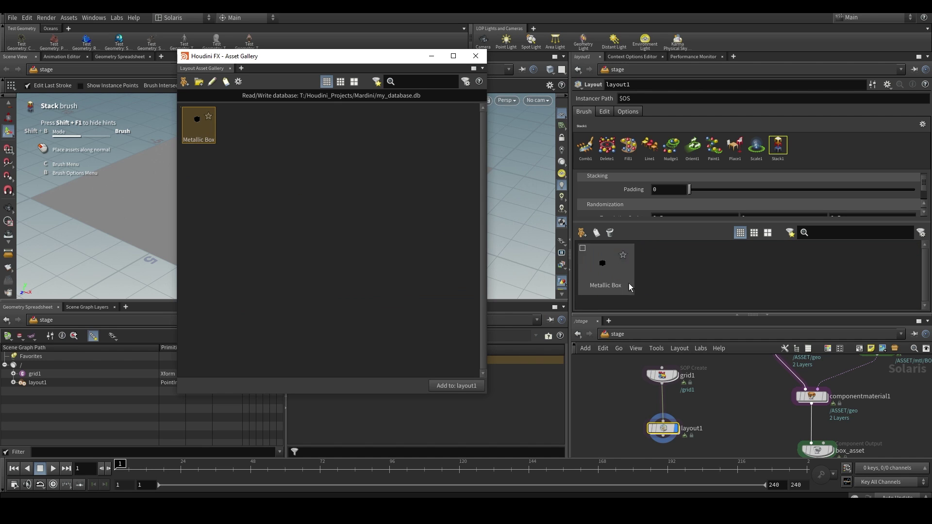
pyautogui.click(431, 57)
pyautogui.click(453, 163)
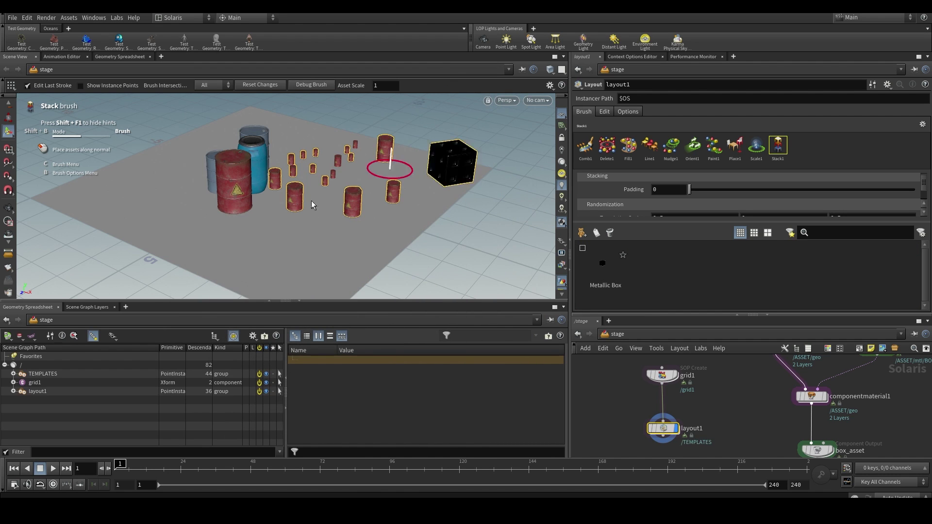
pyautogui.hotkey('ctrl', 'z')
# Scatter Metallic Box over a freehand region of the grid beside the large barrels with the Fill brush
pyautogui.click(612, 276)
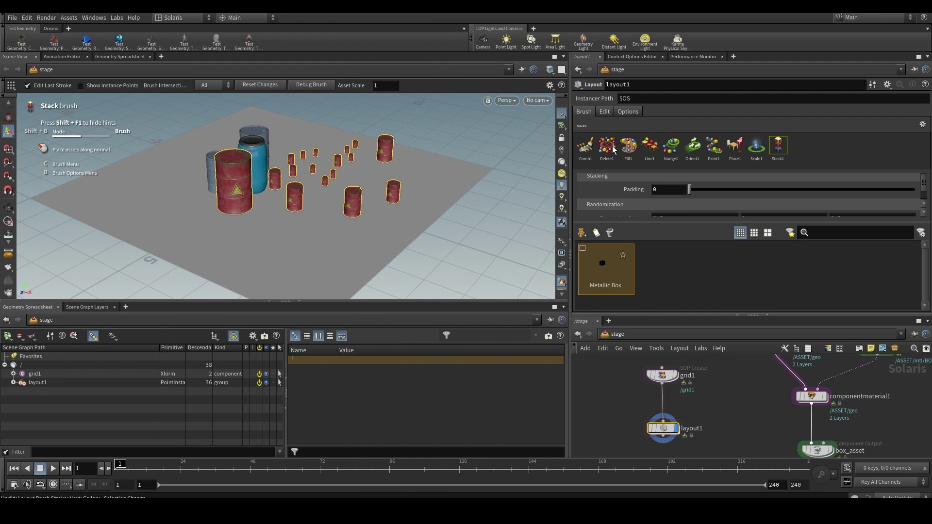
pyautogui.keyDown('alt'); pyautogui.moveTo(347, 223); pyautogui.dragTo(531, 181); pyautogui.keyUp('alt')
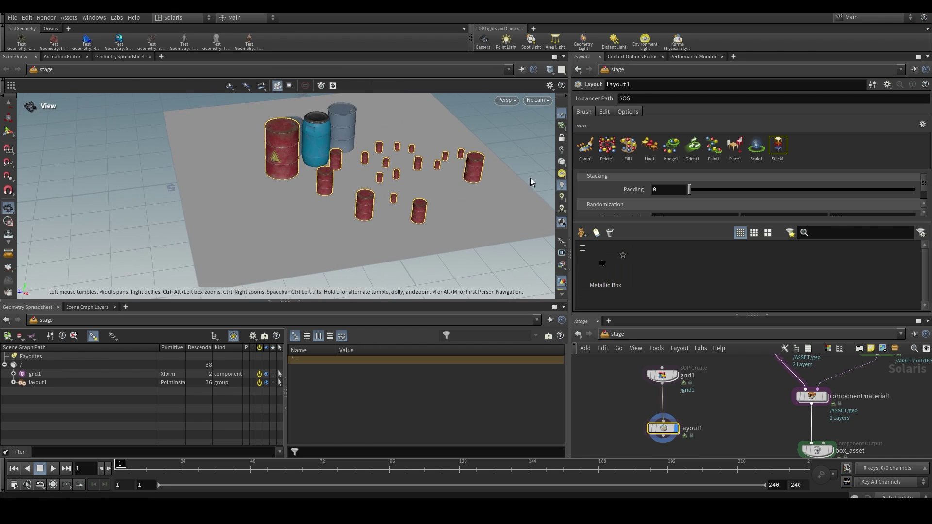
pyautogui.click(630, 153)
pyautogui.moveTo(202, 174)
pyautogui.mouseDown()
pyautogui.moveTo(191, 214)
pyautogui.moveTo(308, 256)
pyautogui.mouseUp()
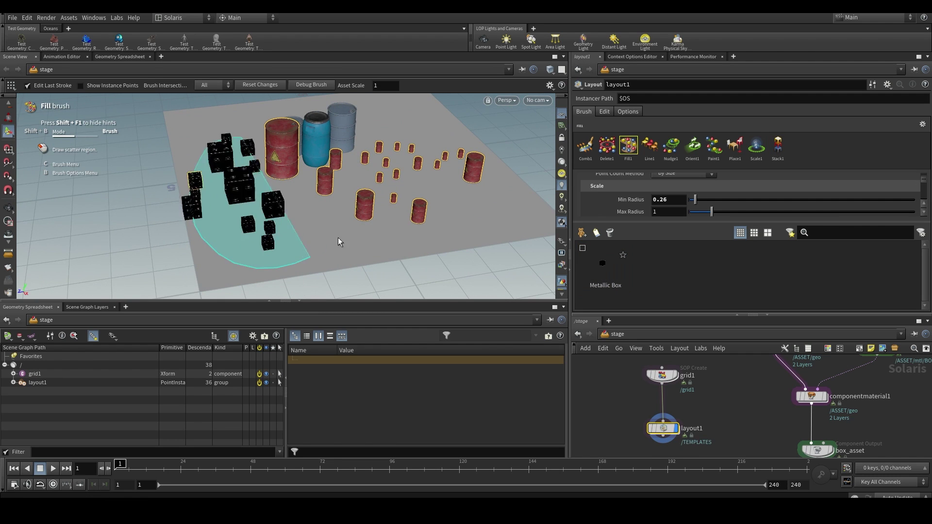
pyautogui.press('Escape')
# Preview the dome-lit layout with the Karma CPU renderer and inspect the scattered boxes from closer angles
pyautogui.moveTo(342, 220)
pyautogui.mouseDown()
pyautogui.moveTo(230, 177)
pyautogui.moveTo(358, 225)
pyautogui.moveTo(343, 212)
pyautogui.mouseUp()
pyautogui.click(507, 101)
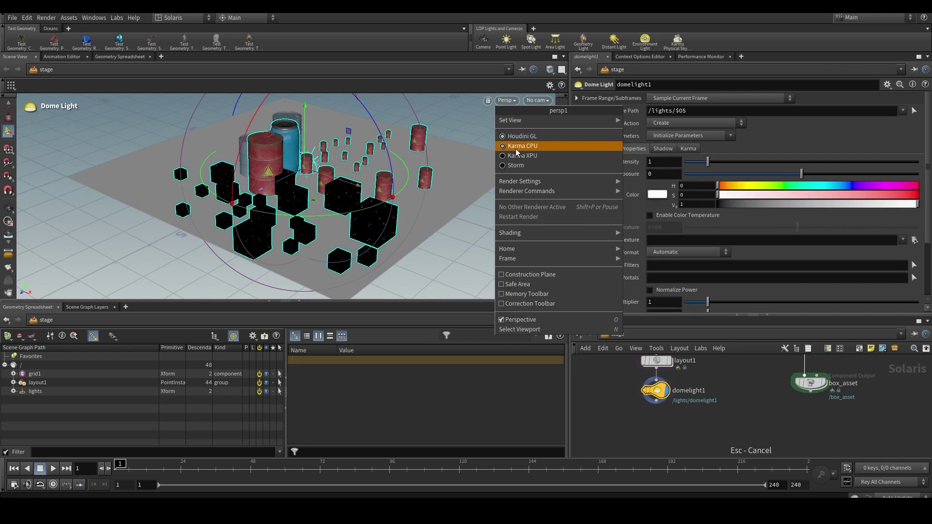
pyautogui.click(515, 148)
pyautogui.press('Escape')
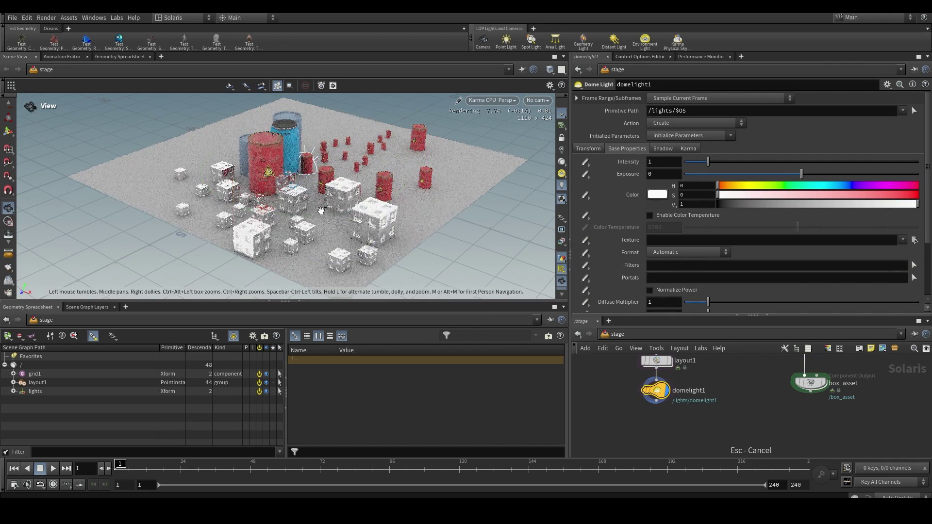
pyautogui.moveTo(320, 210); pyautogui.dragTo(362, 188)
pyautogui.moveTo(362, 188); pyautogui.dragTo(374, 209, button='right')
pyautogui.moveTo(374, 208); pyautogui.dragTo(395, 194)
pyautogui.moveTo(395, 193); pyautogui.dragTo(407, 228, button='right')
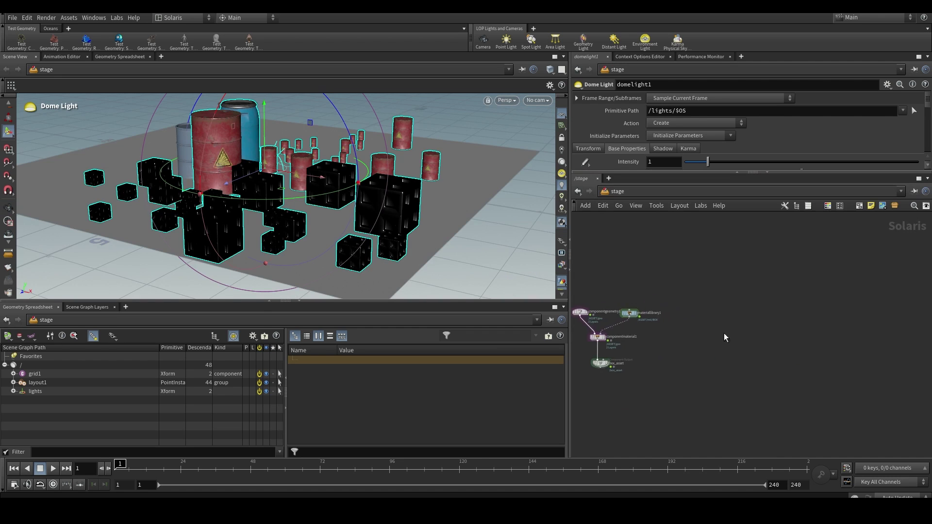
# Add a second, unconnected Layout node in an empty area of the stage network
pyautogui.press('Tab')
pyautogui.write('l')
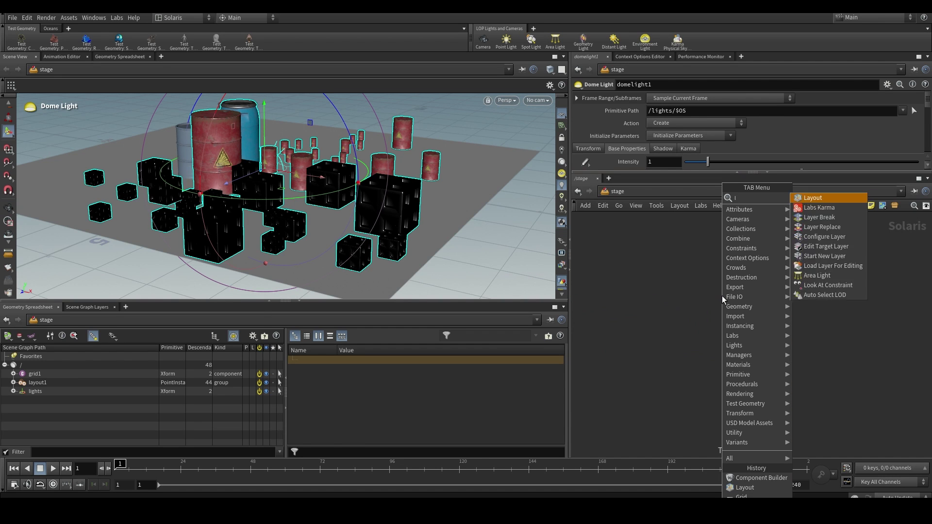
pyautogui.press('Return')
pyautogui.click(668, 297)
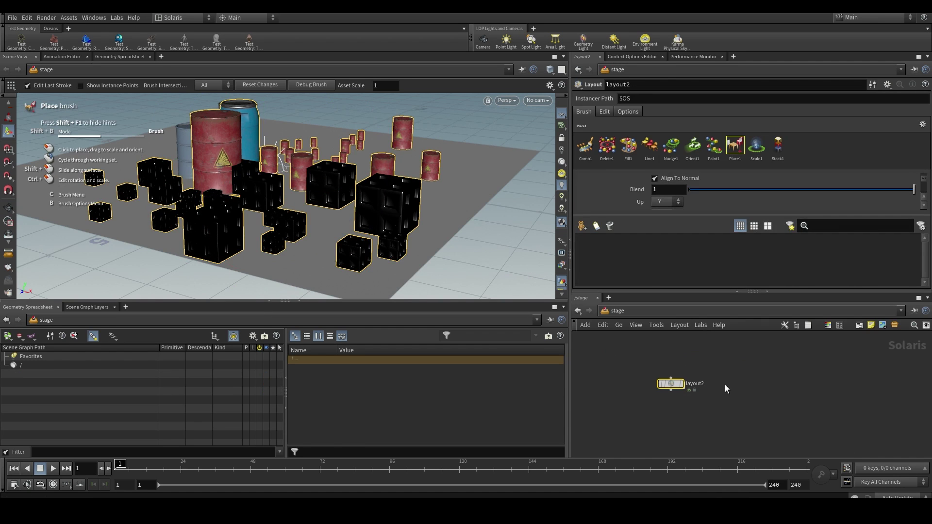
# Create a new asset database file named database.db in T:/Houdini_Projects/Mardini from layout2's Asset Gallery
pyautogui.click(581, 225)
pyautogui.click(488, 83)
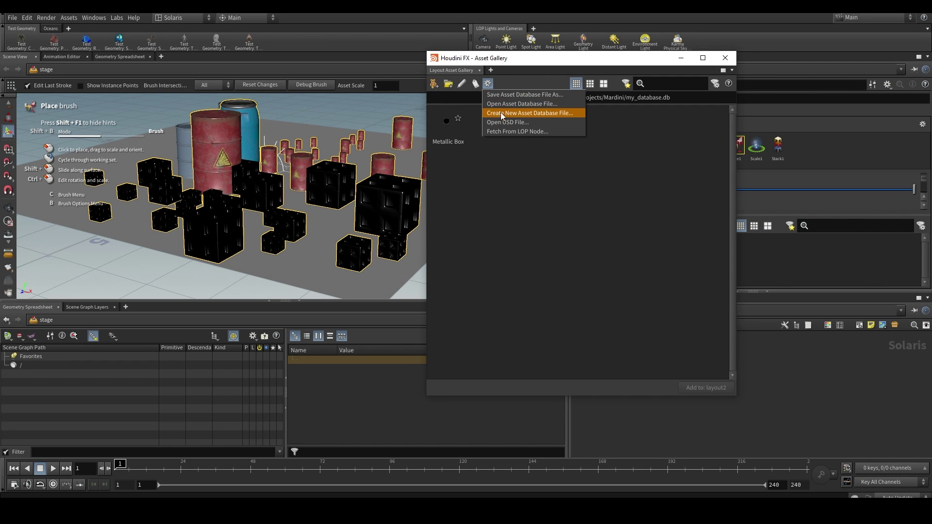
pyautogui.click(529, 113)
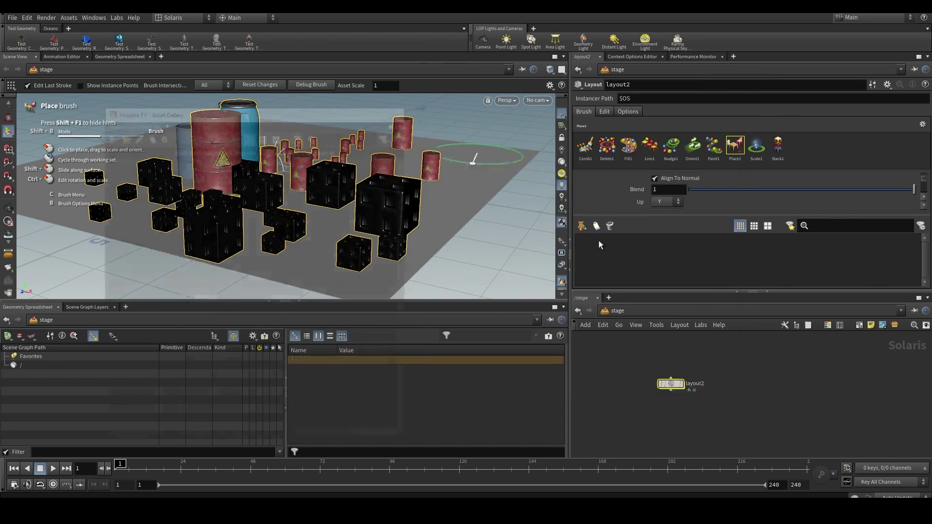
# Add another Component Builder node set beside the layout2 node
pyautogui.press('Tab')
pyautogui.write('compon')
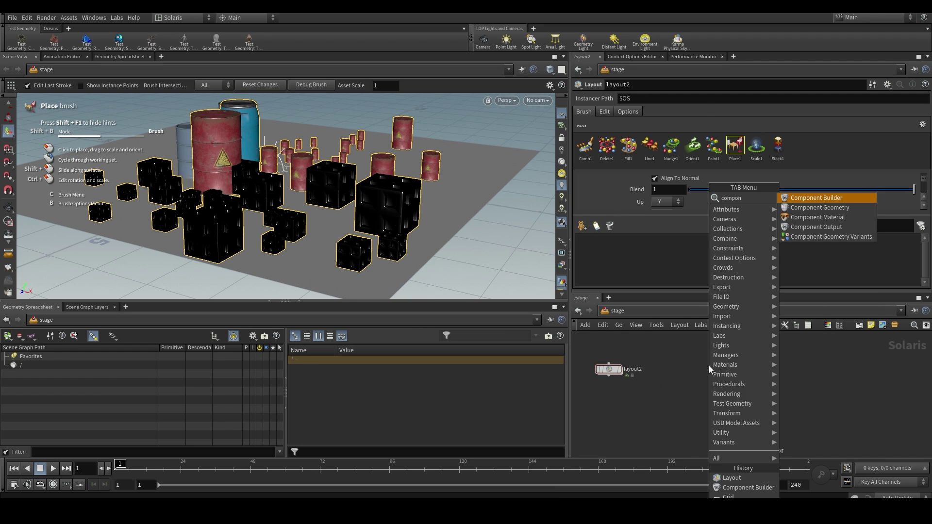
pyautogui.press('Return')
pyautogui.click(720, 354)
# Set the source of the componentgeometry2 node to External SOP Network
pyautogui.scroll(2, 741, 246)
pyautogui.click(663, 277)
pyautogui.scroll(3, 703, 243)
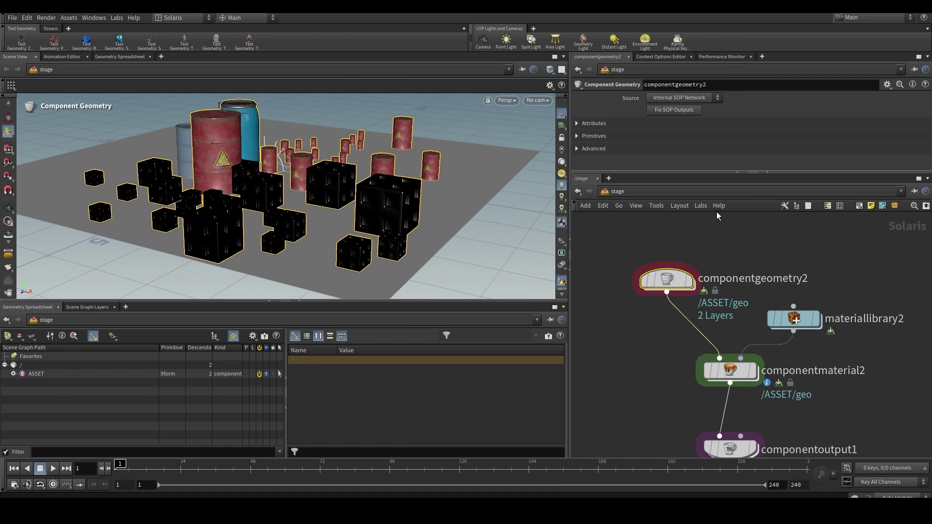
pyautogui.click(679, 98)
pyautogui.click(687, 119)
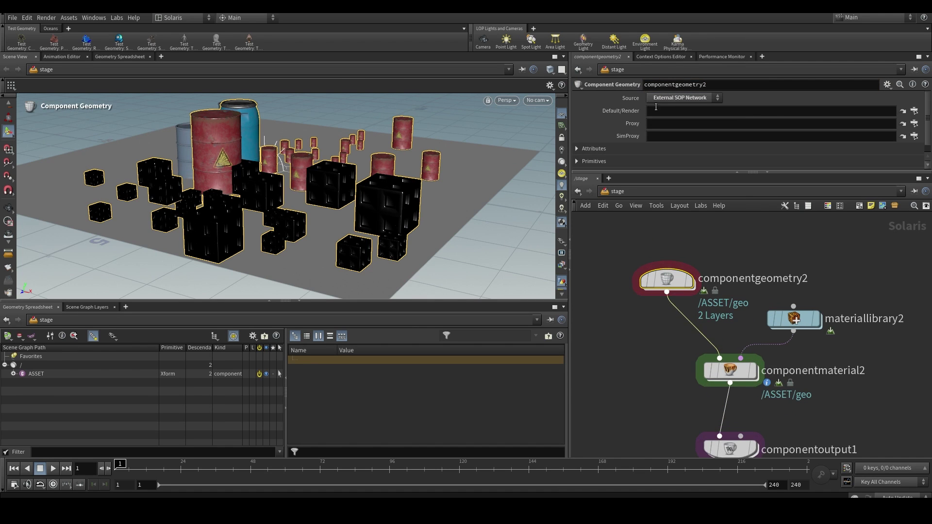
# Look inside the materiallibrary2 network and return to the stage level
pyautogui.scroll(-3, 866, 339)
pyautogui.doubleClick(849, 298)
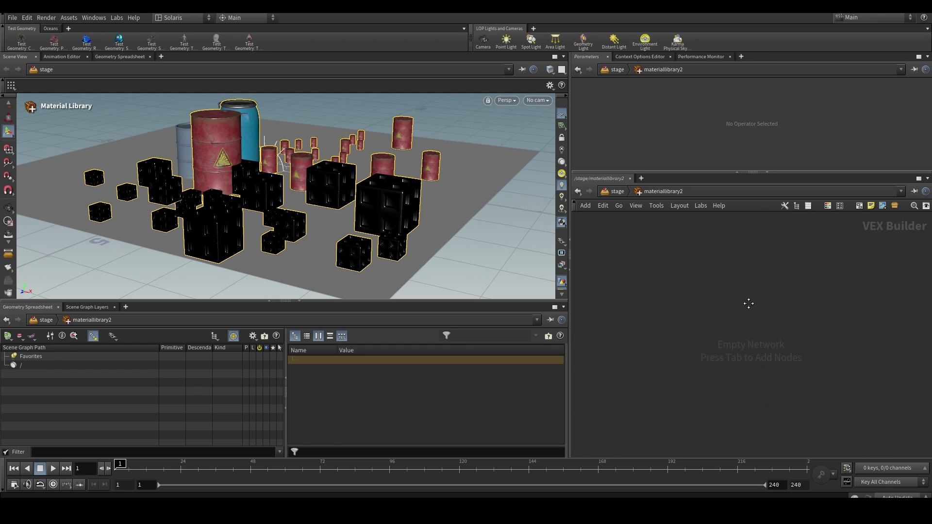
pyautogui.click(577, 191)
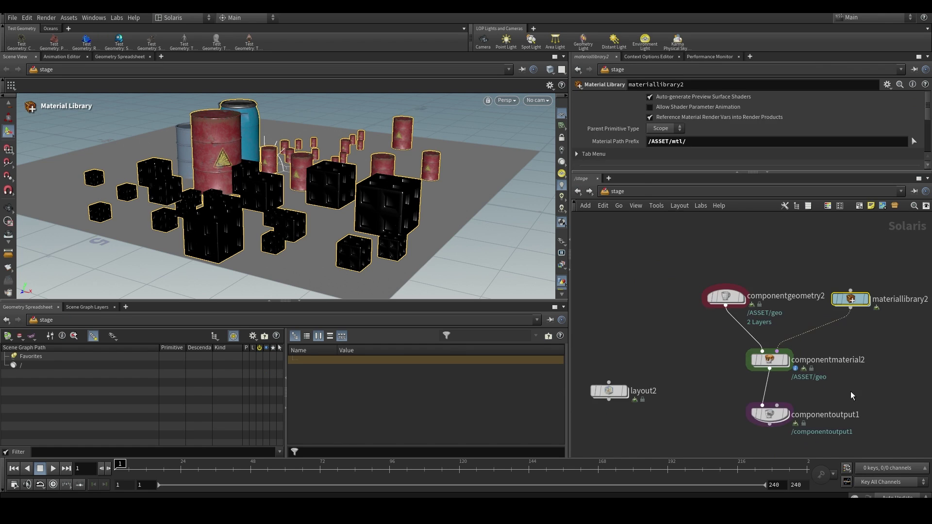
# Rename the new Component Output node as box_asset1 and reveal its thumbnail options
pyautogui.scroll(3, 757, 397)
pyautogui.click(703, 381)
pyautogui.doubleClick(796, 383)
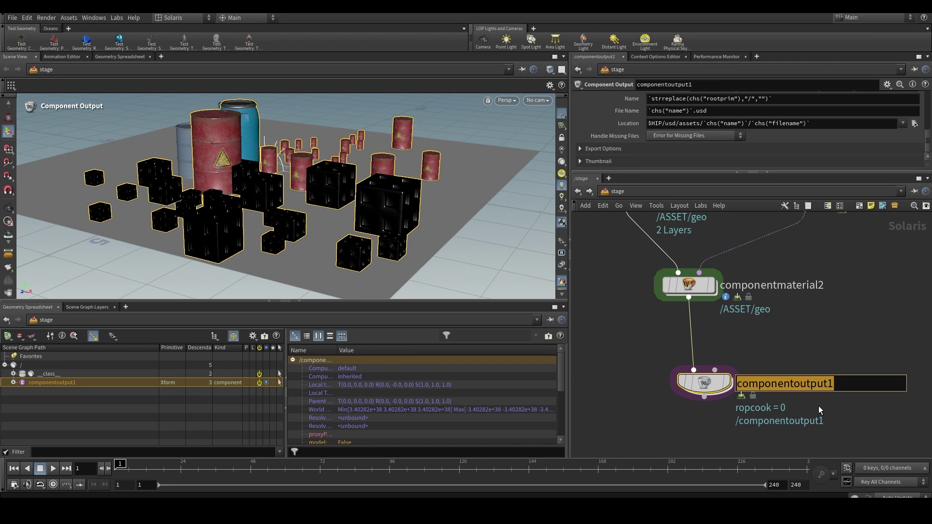
pyautogui.write('box_asset1')
pyautogui.press('Return')
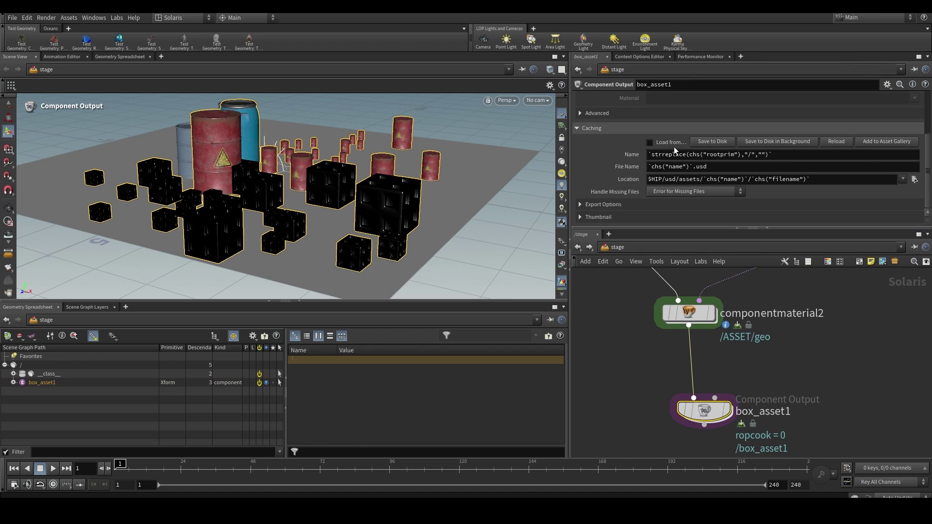
pyautogui.click(580, 217)
pyautogui.scroll(-3, 590, 219)
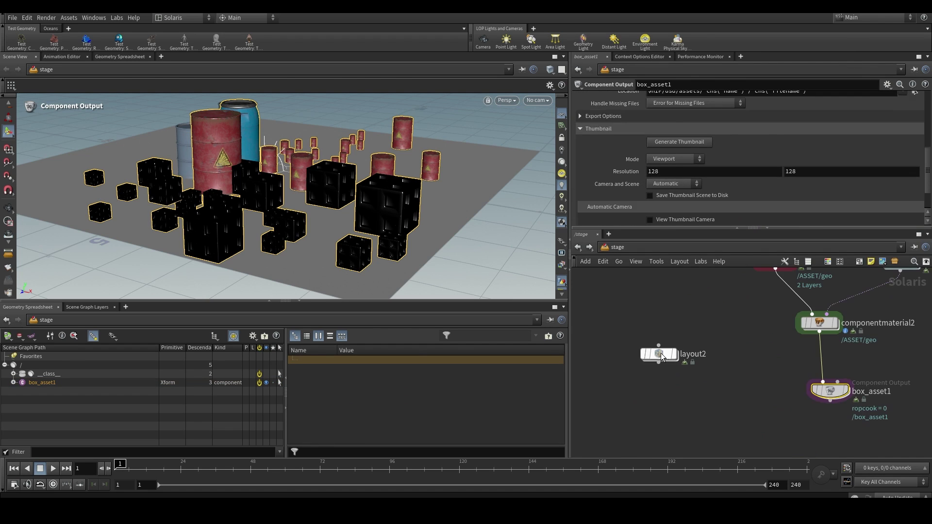
# Add a new asset to database.db from layout2's gallery, using box_asset.usd and its thumbnail image, and move the gallery aside
pyautogui.click(661, 354)
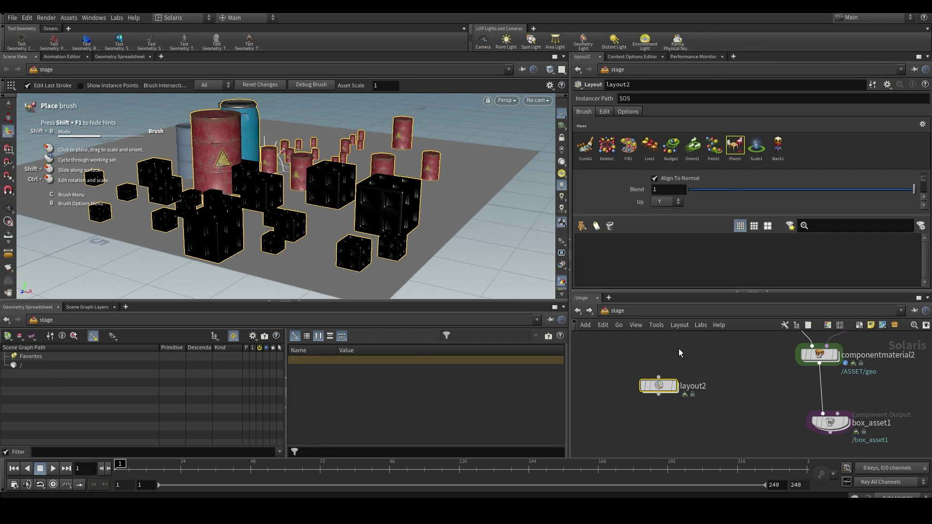
pyautogui.click(581, 226)
pyautogui.click(427, 88)
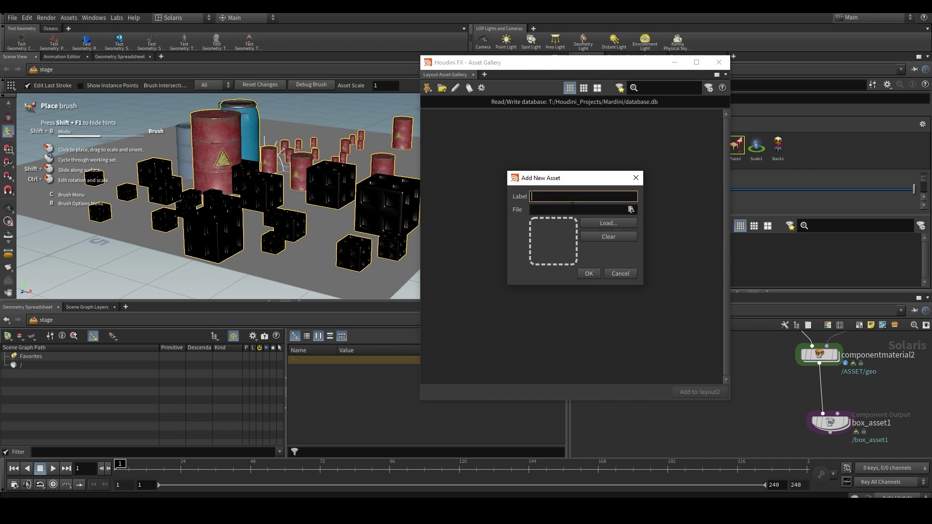
pyautogui.click(632, 212)
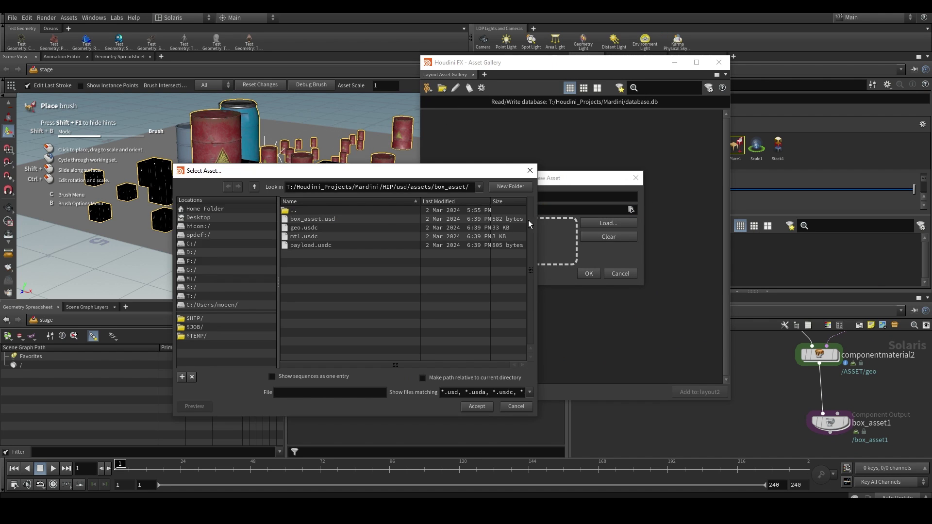
pyautogui.doubleClick(306, 219)
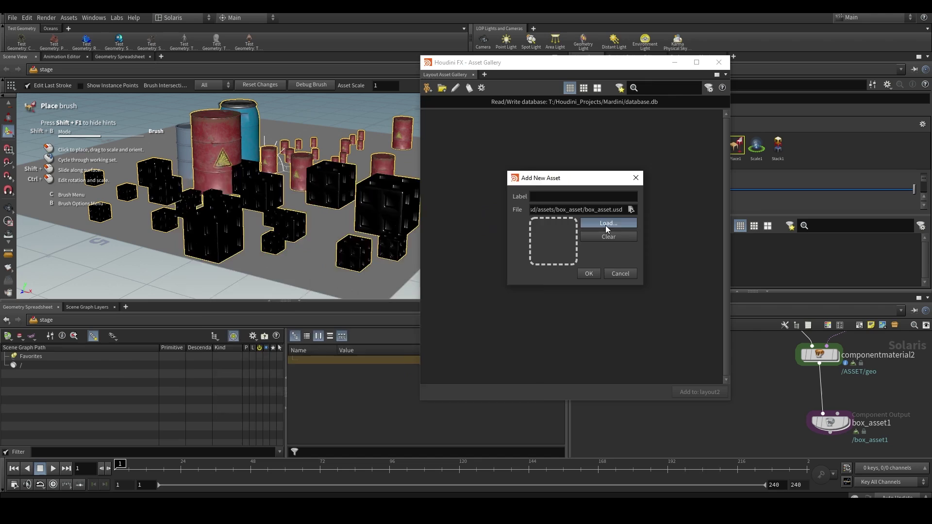
pyautogui.click(608, 223)
pyautogui.doubleClick(302, 270)
pyautogui.click(589, 273)
pyautogui.moveTo(532, 64); pyautogui.dragTo(315, 84)
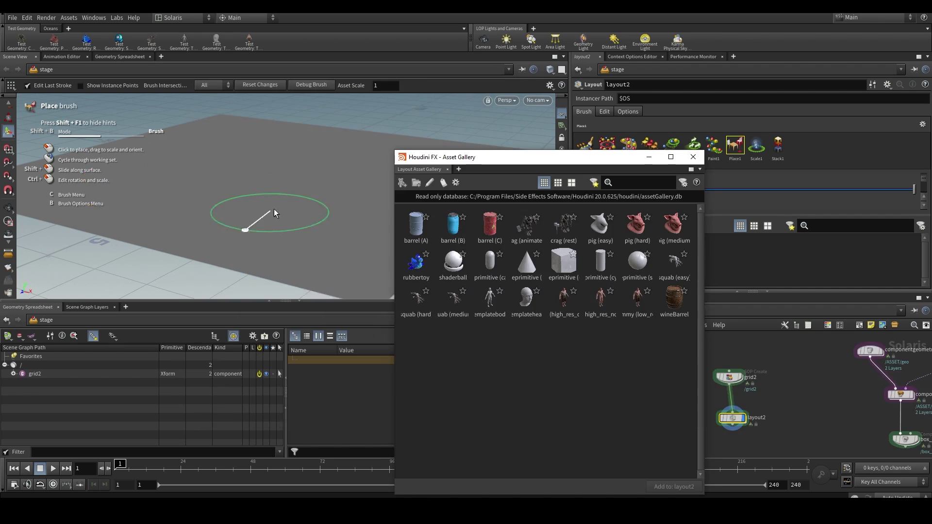
# Choose the Stack brush and add the rubbertoy asset to layout2's working set, closing the asset gallery
pyautogui.click(777, 144)
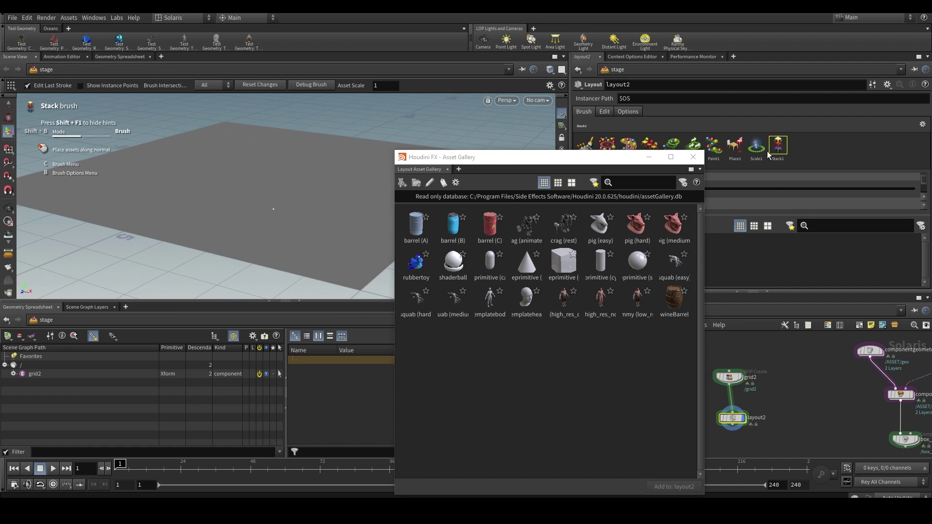
pyautogui.moveTo(582, 157); pyautogui.dragTo(423, 145)
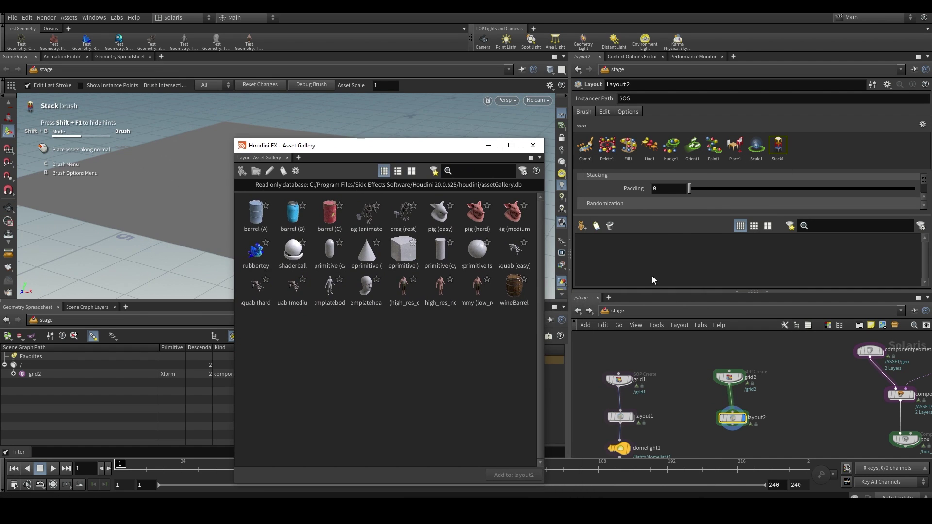
pyautogui.moveTo(260, 265); pyautogui.dragTo(654, 261)
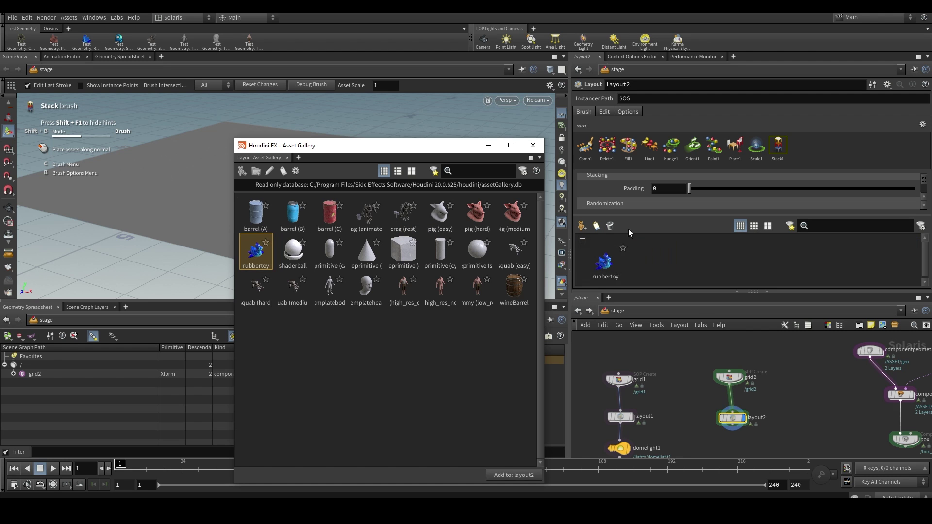
pyautogui.click(533, 145)
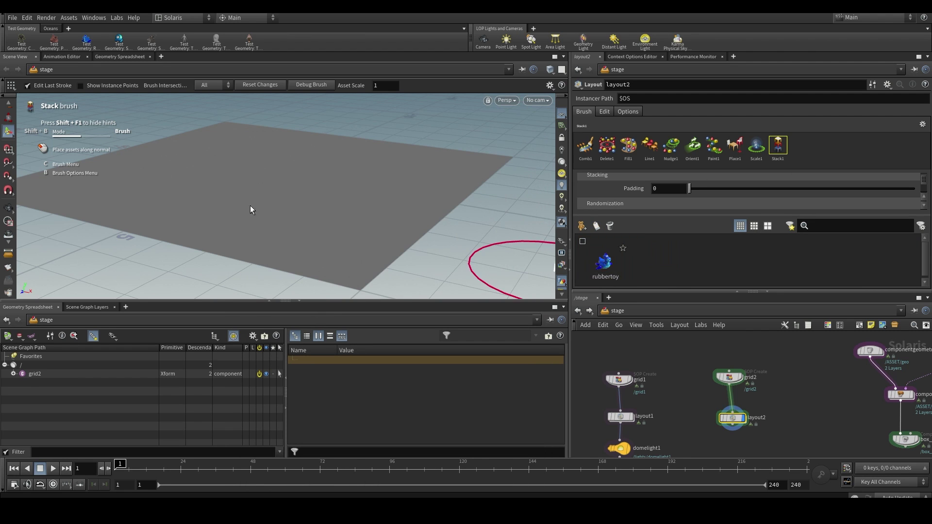
# Stack rubber toys in several vertical columns on grid2 with the Stack brush and enlarge the scene view
pyautogui.moveTo(282, 188)
pyautogui.keyDown('alt'); pyautogui.mouseDown()
pyautogui.moveTo(280, 210)
pyautogui.moveTo(291, 162)
pyautogui.moveTo(311, 253)
pyautogui.mouseUp(); pyautogui.keyUp('alt')
pyautogui.keyDown('alt'); pyautogui.scroll(-3, 283, 191); pyautogui.keyUp('alt')
pyautogui.click(311, 243)
pyautogui.click(303, 183)
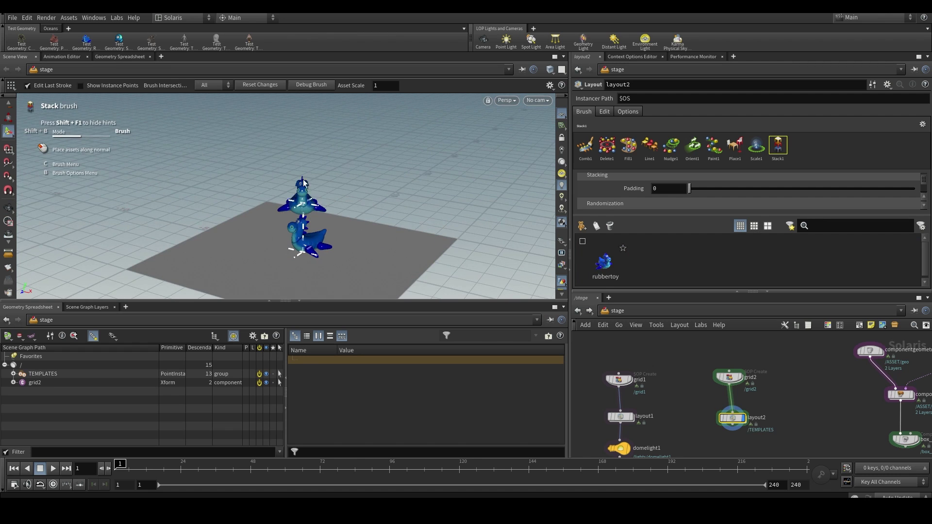
pyautogui.moveTo(303, 184); pyautogui.dragTo(303, 149)
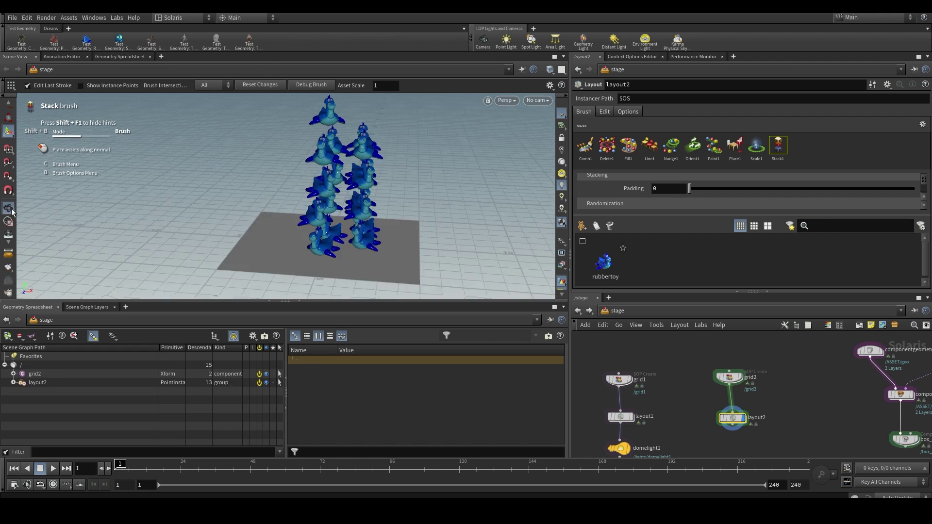
pyautogui.keyDown('alt'); pyautogui.moveTo(339, 195); pyautogui.dragTo(301, 296); pyautogui.keyUp('alt')
pyautogui.hotkey('ctrl', 'b')
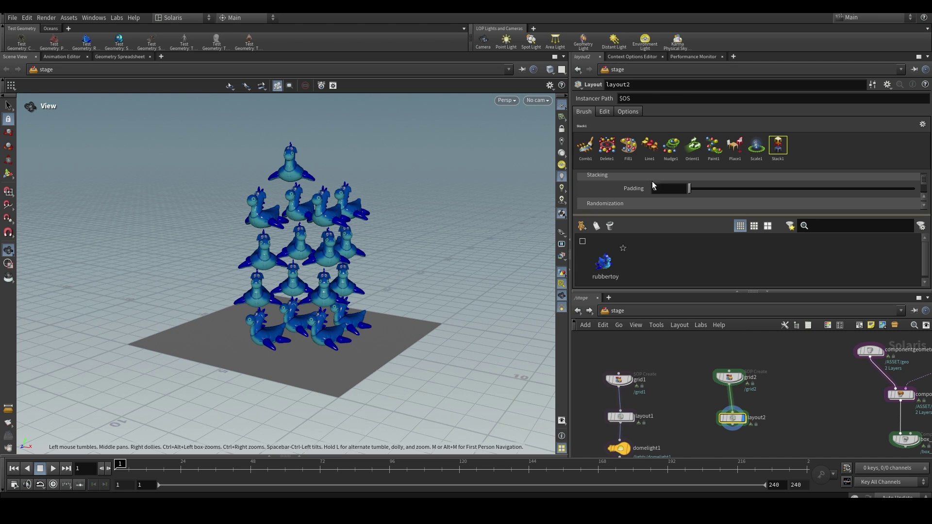
# Set layout2's instancing method to Instanceable Reference
pyautogui.click(631, 112)
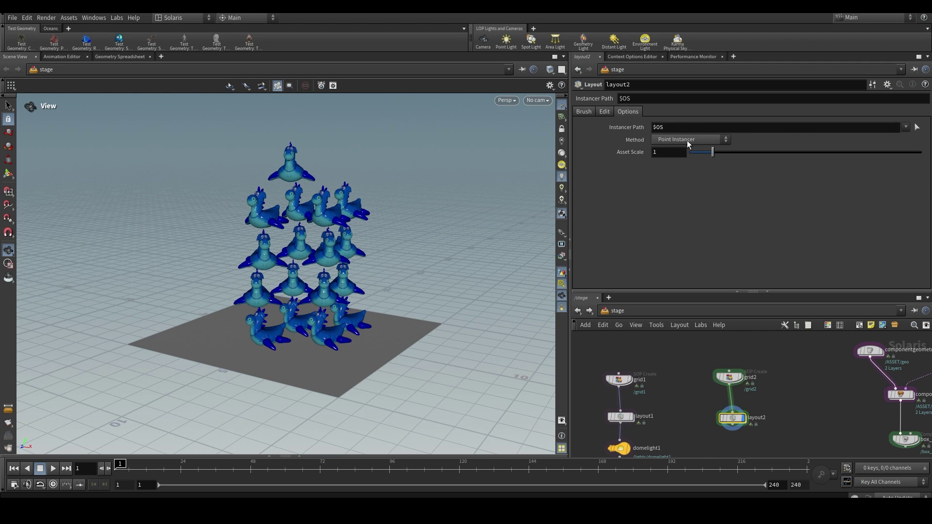
pyautogui.click(727, 138)
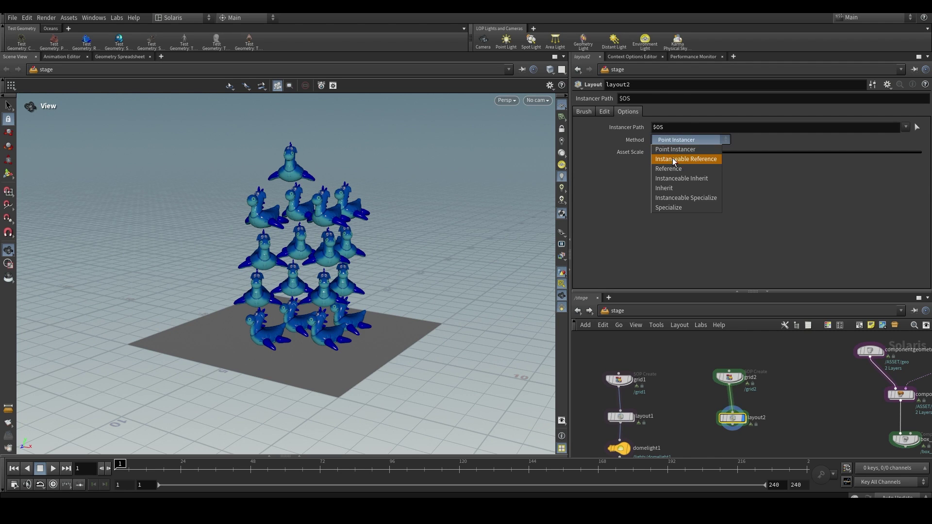
pyautogui.click(702, 161)
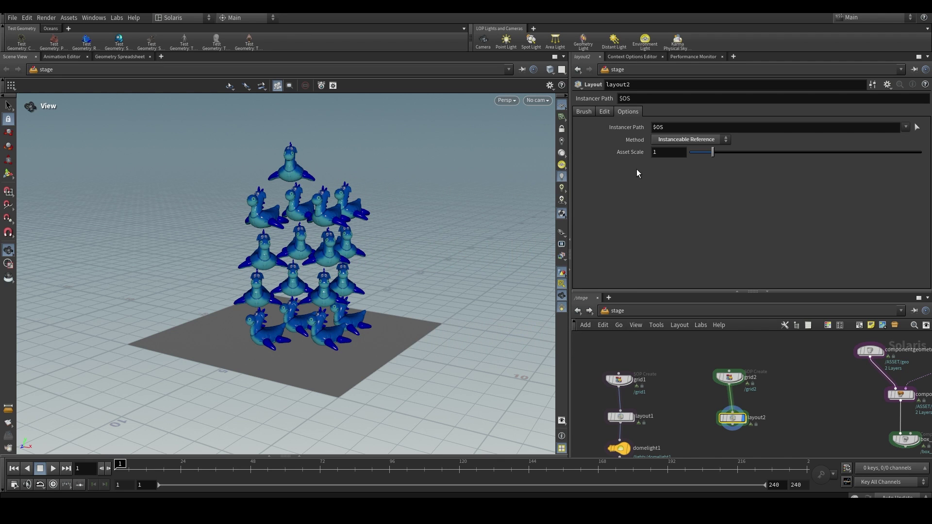
# Add an Edit node below layout2, connected to its output
pyautogui.moveTo(804, 422); pyautogui.dragTo(798, 376, button='middle')
pyautogui.scroll(2, 797, 375)
pyautogui.moveTo(721, 374); pyautogui.dragTo(717, 369)
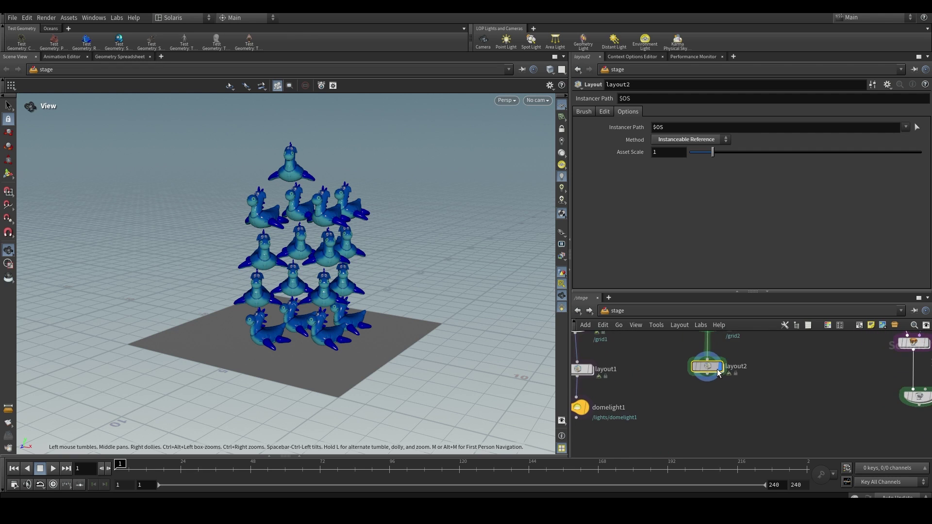
pyautogui.moveTo(701, 431); pyautogui.dragTo(706, 427, button='middle')
pyautogui.click(706, 427)
pyautogui.press('Tab')
pyautogui.write('edit')
pyautogui.press('Return')
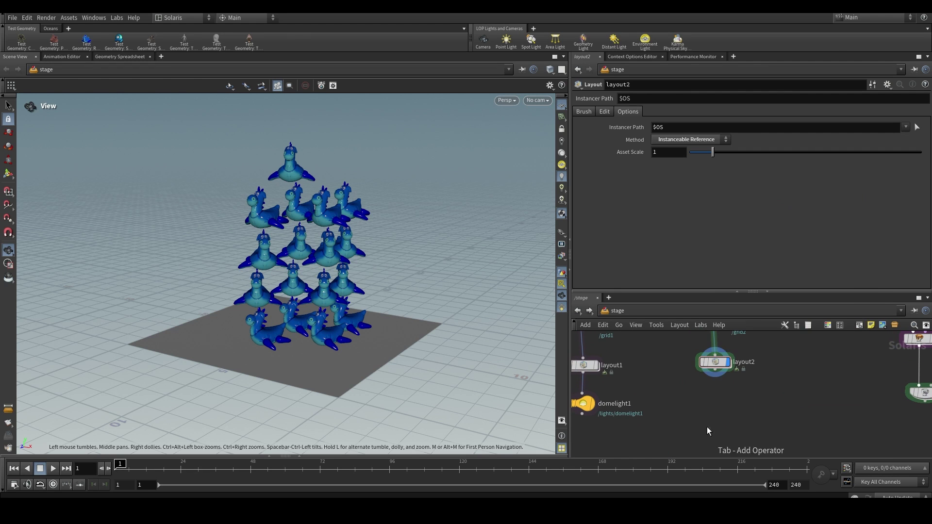
pyautogui.click(707, 422)
# Select every rubbertoy primitive under layout2 together with grid2, enable Use Physics and add physics to the selection
pyautogui.click(576, 129)
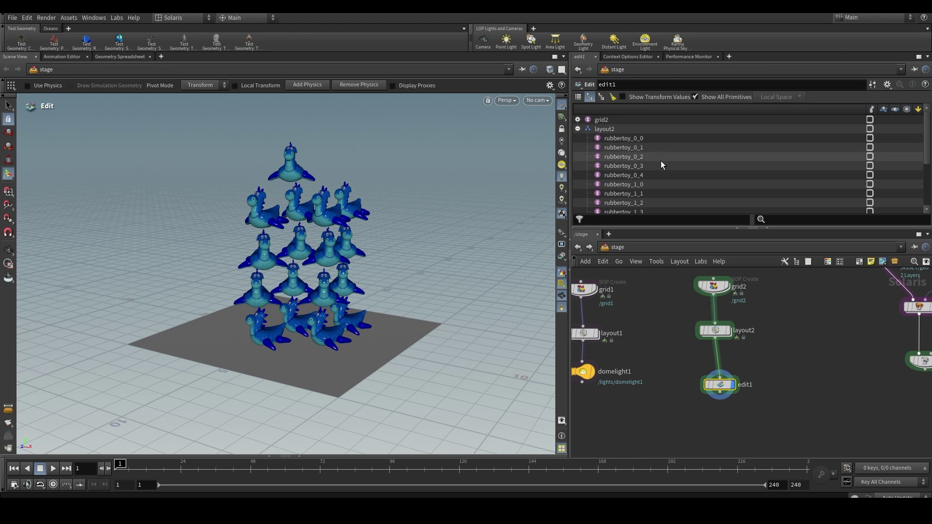
pyautogui.click(649, 138)
pyautogui.scroll(-3, 665, 170)
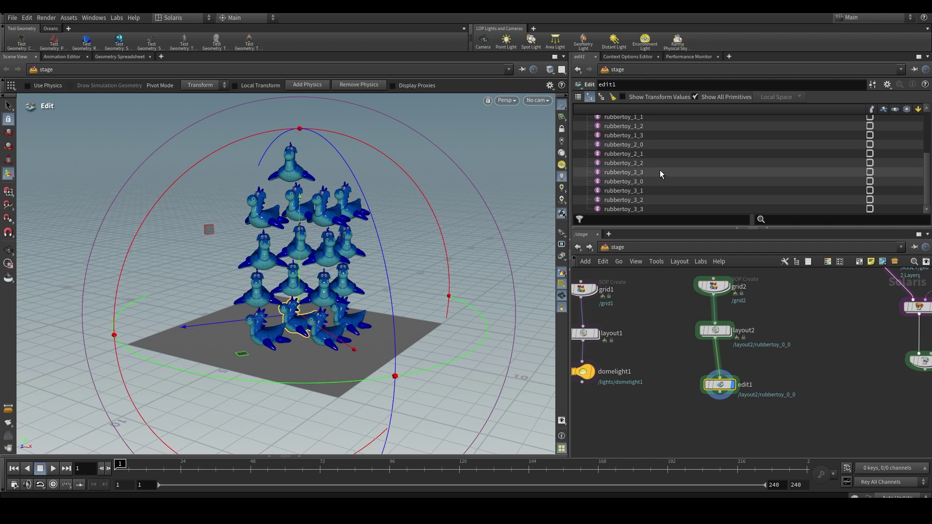
pyautogui.keyDown('shift'); pyautogui.click(647, 209); pyautogui.keyUp('shift')
pyautogui.scroll(5, 642, 165)
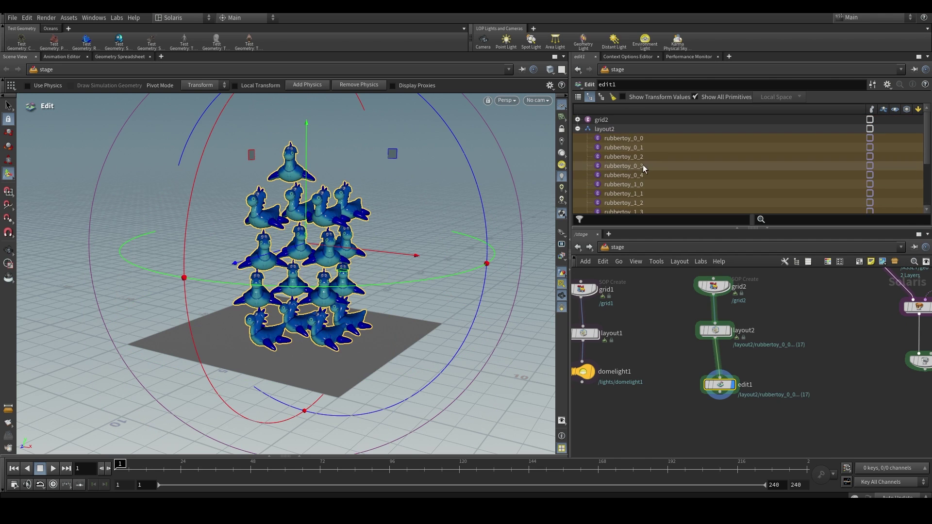
pyautogui.keyDown('ctrl'); pyautogui.click(615, 118); pyautogui.keyUp('ctrl')
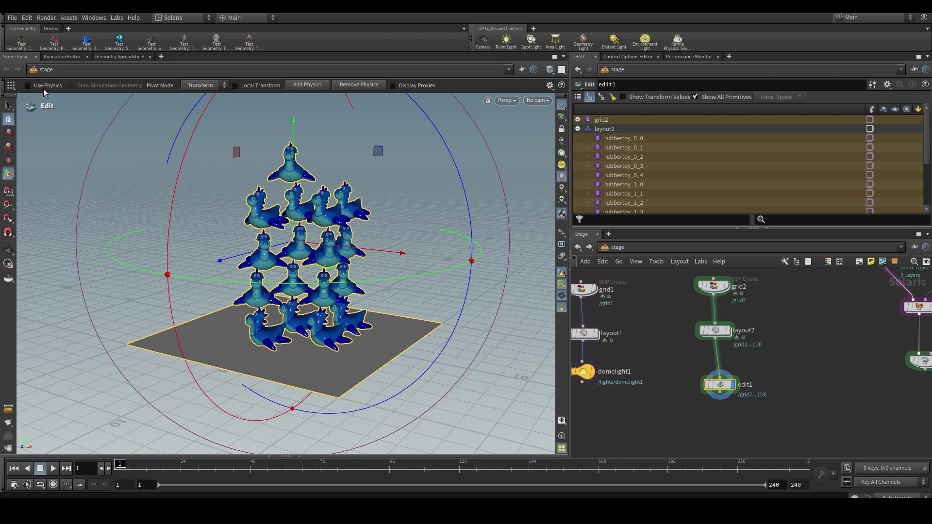
pyautogui.click(8, 173)
pyautogui.click(27, 86)
pyautogui.click(309, 85)
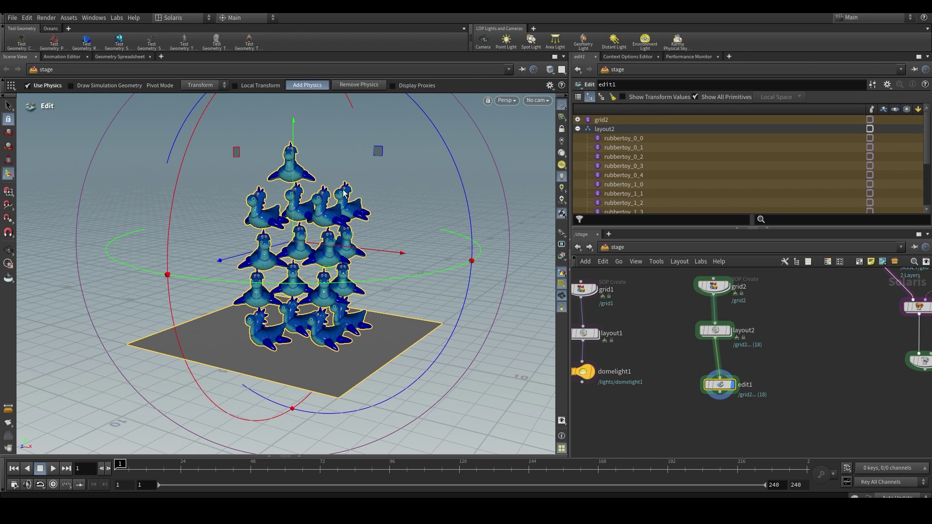
# Select only the rubbertoy primitives and pull them downward onto the grid using physics so the stack collapses
pyautogui.click(655, 138)
pyautogui.scroll(-3, 658, 184)
pyautogui.keyDown('shift'); pyautogui.click(660, 209); pyautogui.keyUp('shift')
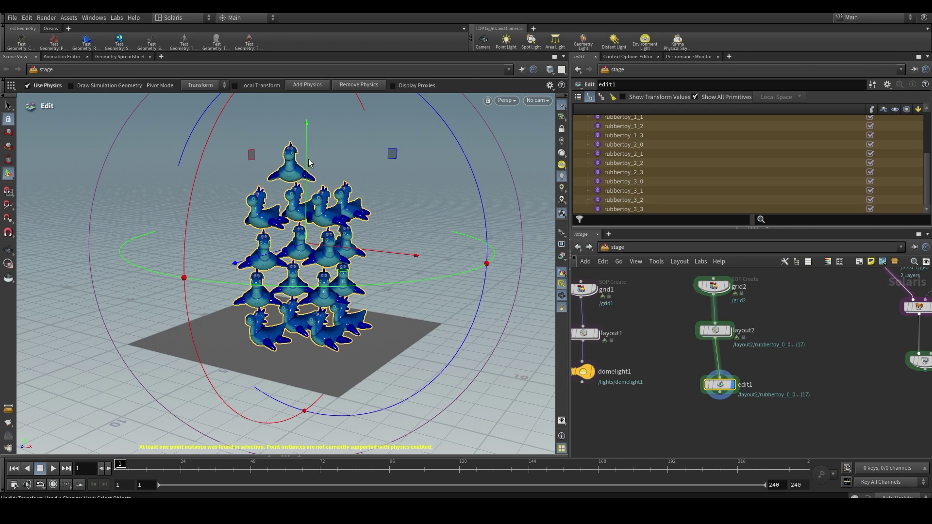
pyautogui.moveTo(306, 161); pyautogui.dragTo(341, 381)
# Examine the pile of rubber toys on the grid and survey the node chains in the stage network
pyautogui.keyDown('alt'); pyautogui.moveTo(330, 301); pyautogui.dragTo(364, 279); pyautogui.keyUp('alt')
pyautogui.scroll(3, 336, 301)
pyautogui.scroll(3, 409, 224)
pyautogui.scroll(-3, 312, 316)
pyautogui.scroll(2, 446, 267)
pyautogui.scroll(-2, 680, 348)
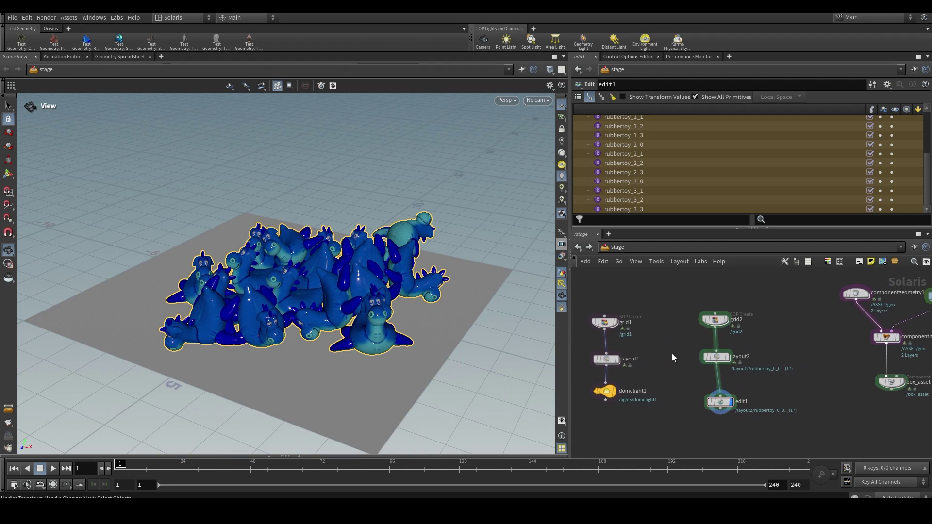
pyautogui.scroll(-2, 648, 365)
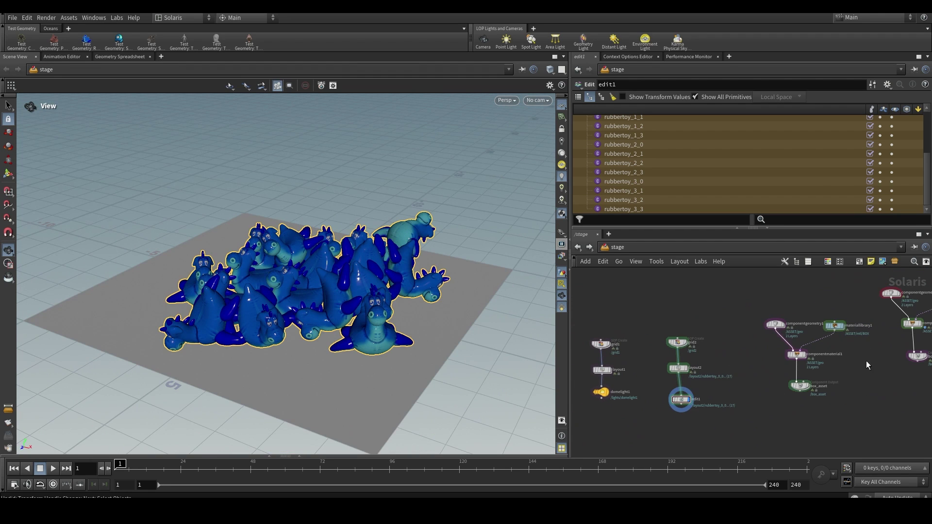
pyautogui.moveTo(720, 315); pyautogui.dragTo(708, 318, button='middle')
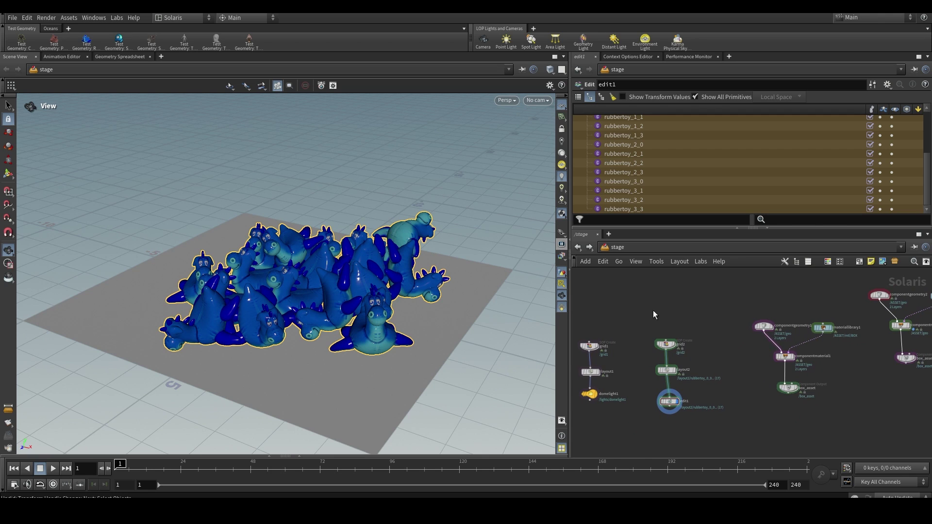